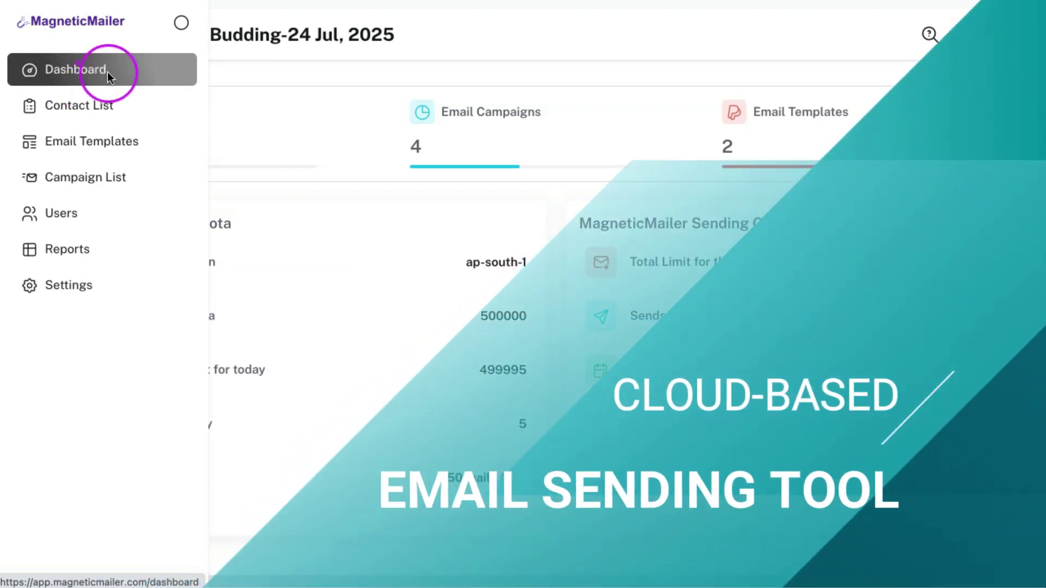
Step: Keep the navigation panel expanded and highlight the Sending Quota heading on the dashboard
left_click(182, 22)
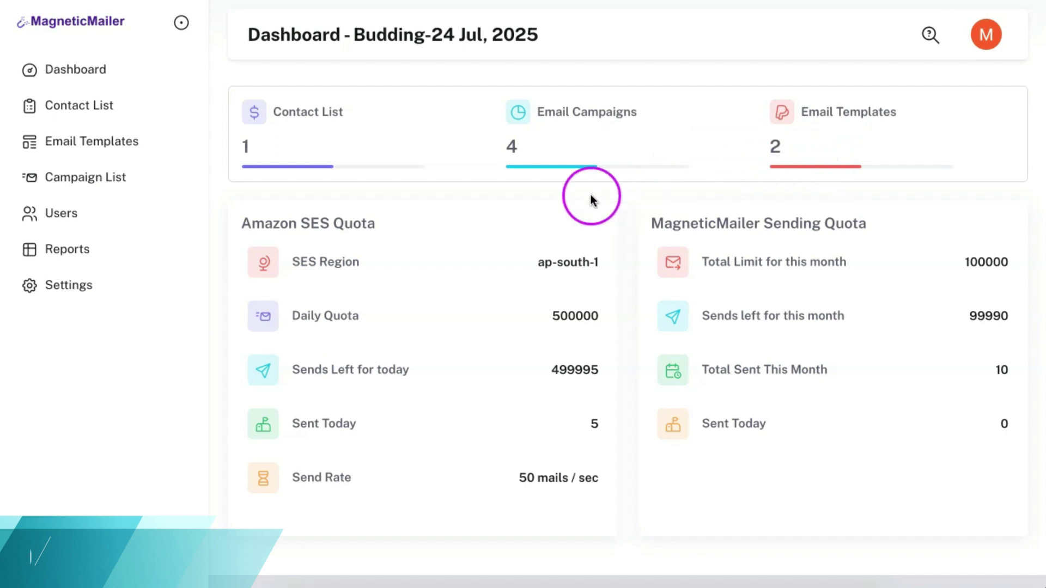
scroll(418, 234, "down", 1)
scroll(418, 234, "up", 1)
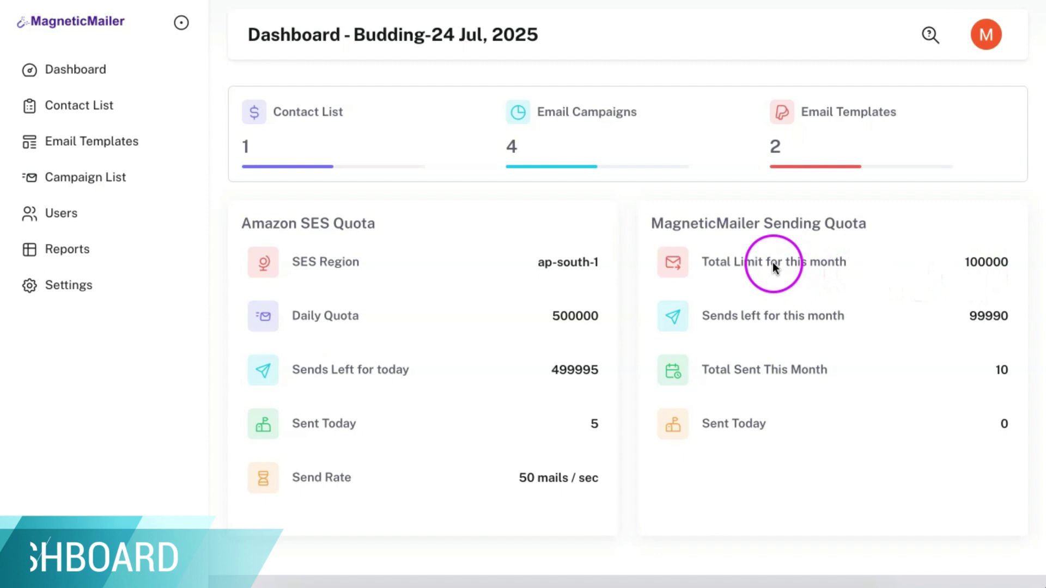
left_click_drag(652, 226, 868, 232)
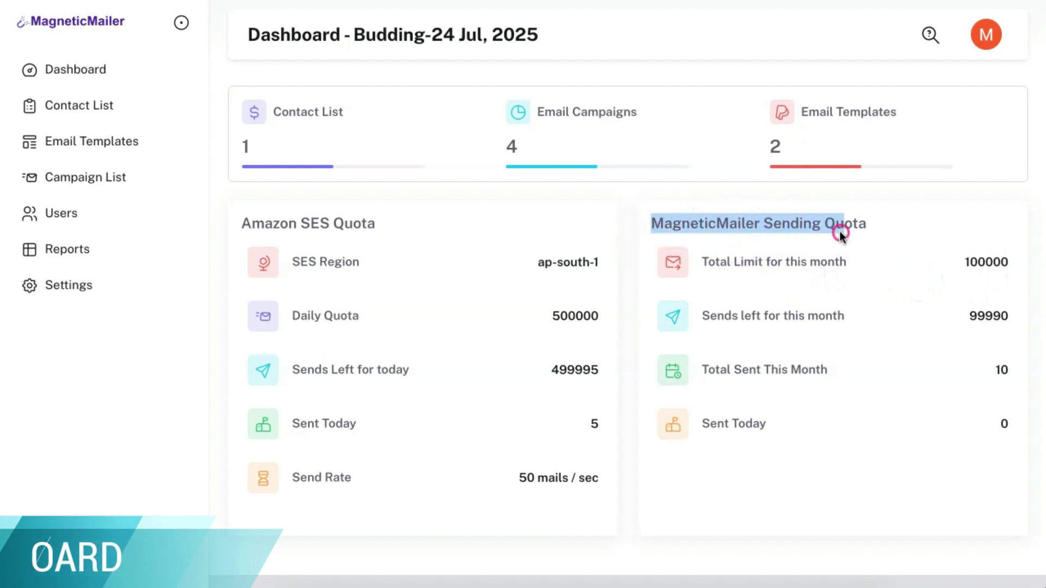
left_click(873, 202)
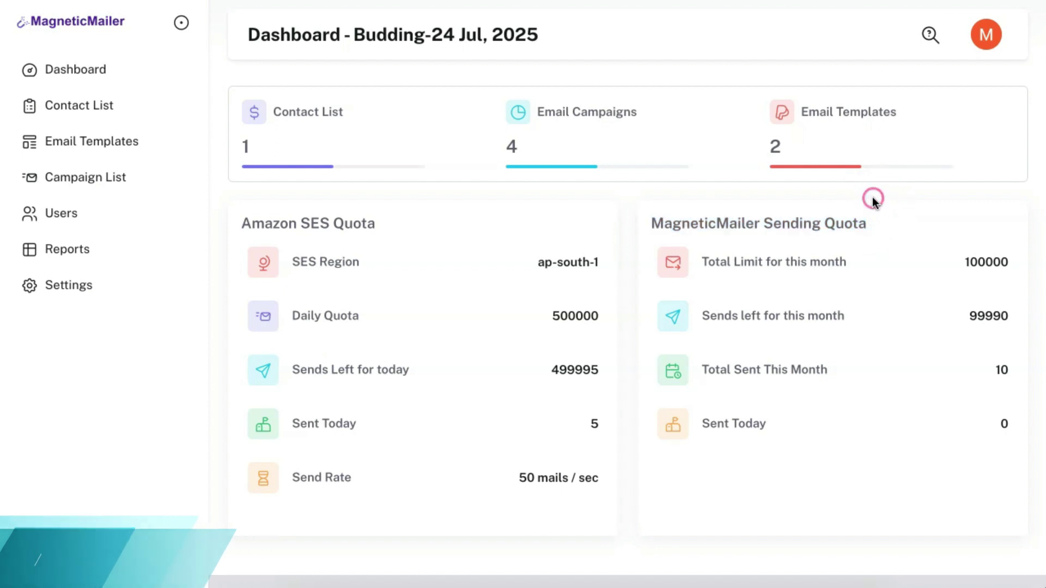
Step: Download the bulk-upload sample format from list new, then return to the contact lists
left_click(122, 110)
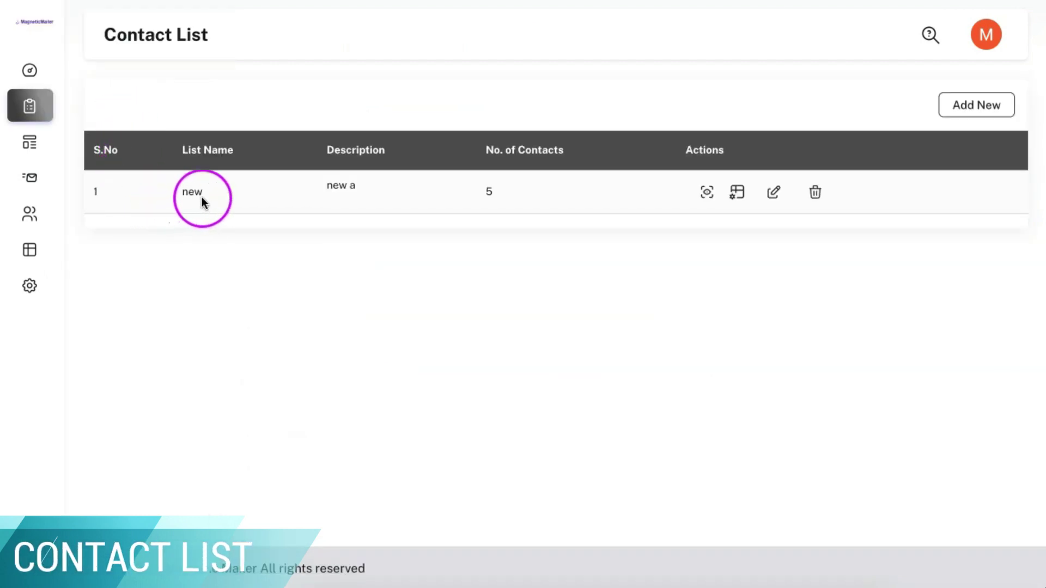
left_click(707, 193)
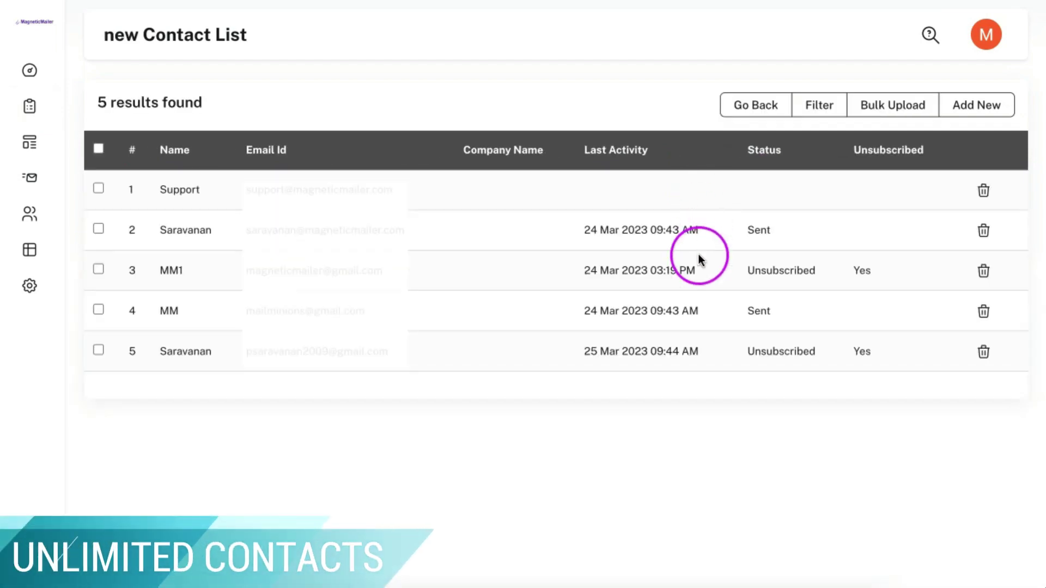
left_click(900, 108)
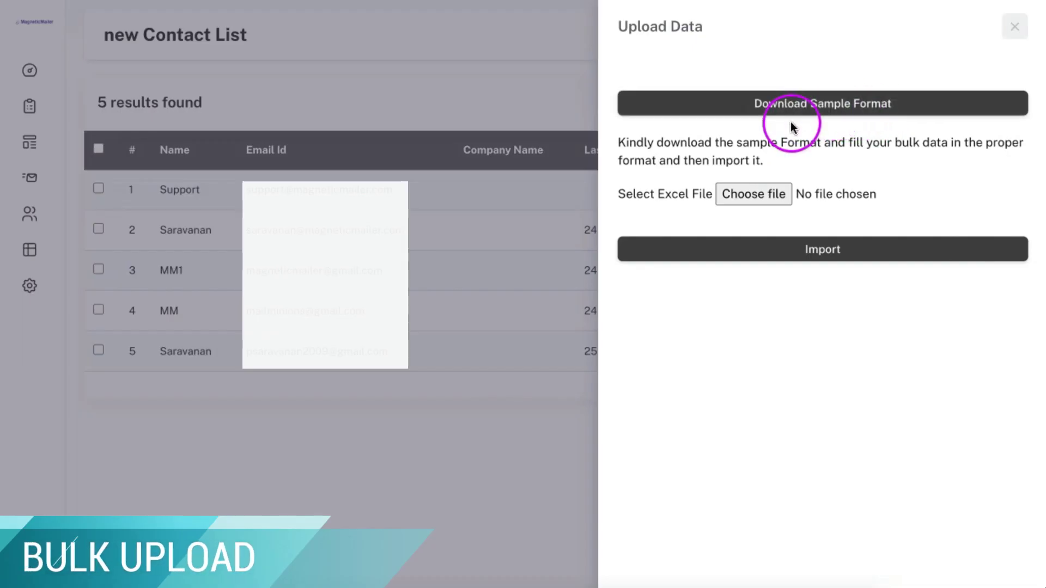
left_click(766, 108)
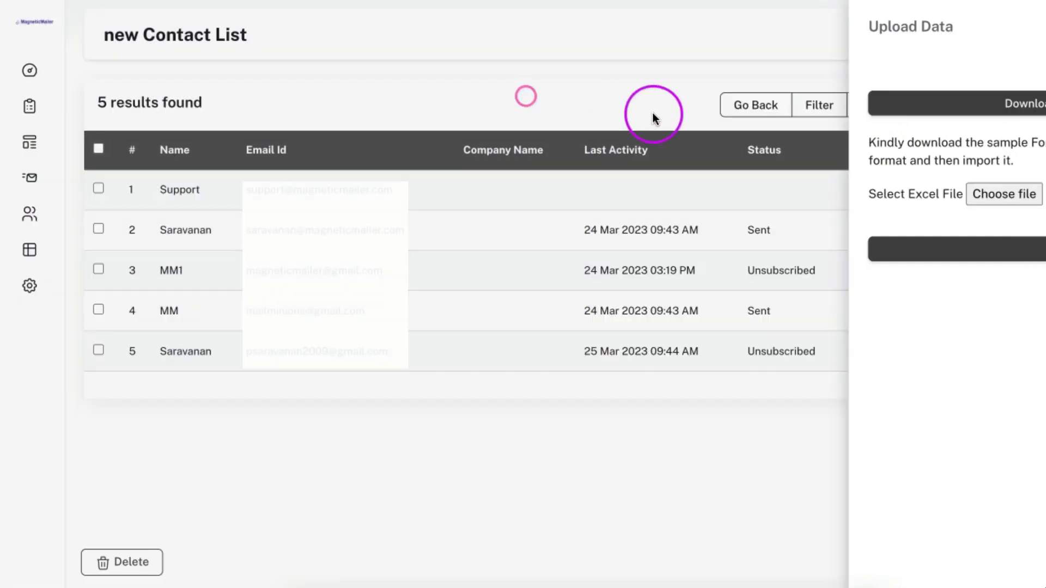
left_click(755, 106)
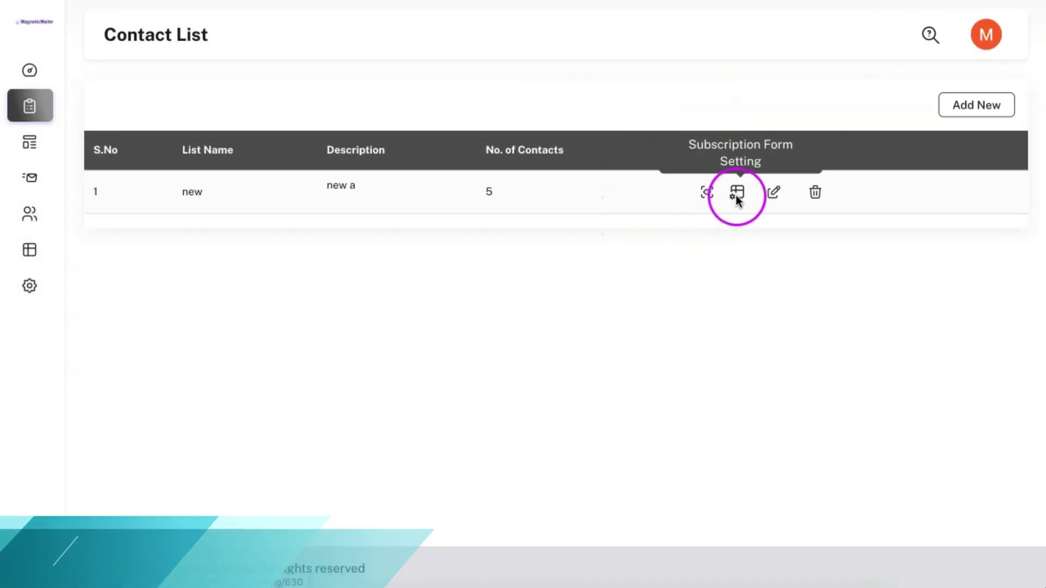
Step: Tick Name and Company Name on list new's subscription form and select its embed code
left_click(736, 193)
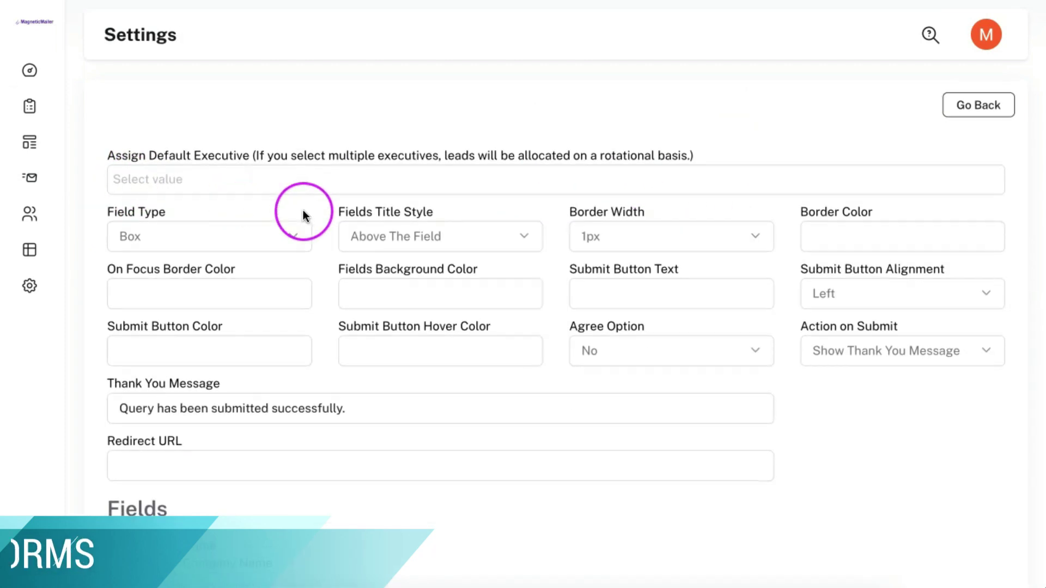
scroll(304, 210, "down", 2)
scroll(303, 210, "down", 3)
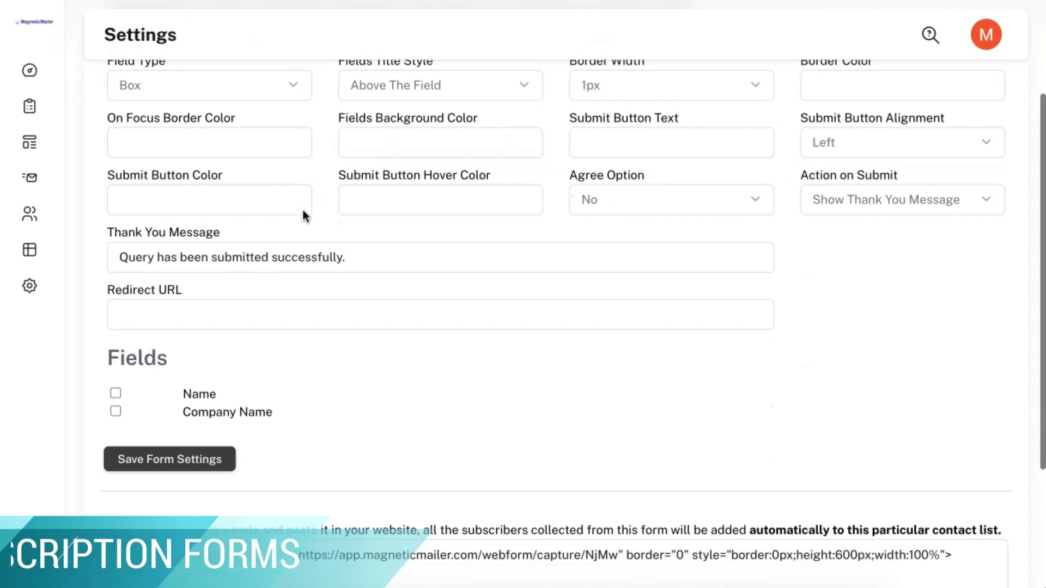
scroll(304, 210, "up", 1)
left_click(827, 189)
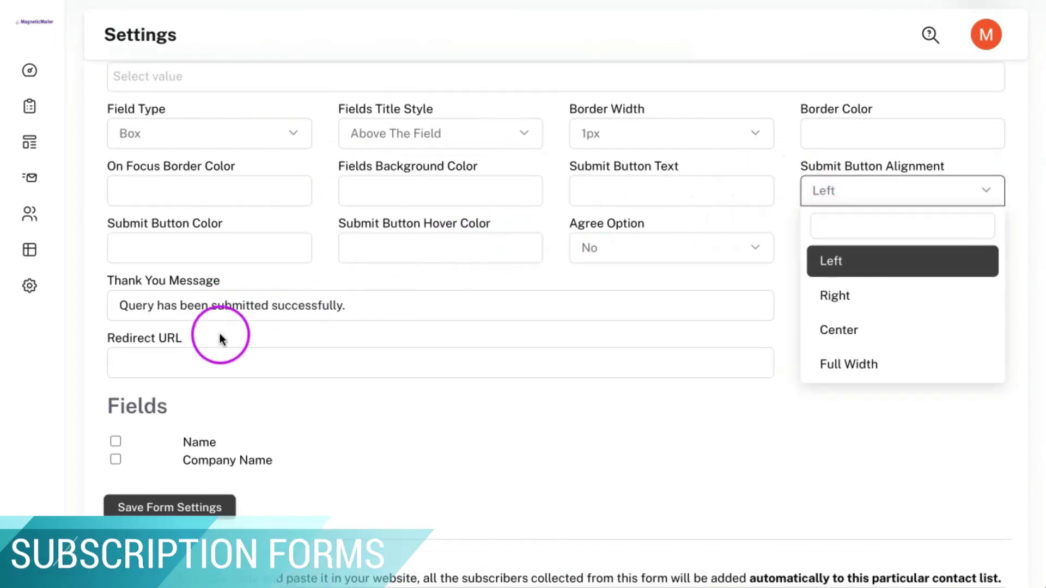
left_click(222, 434)
left_click(116, 442)
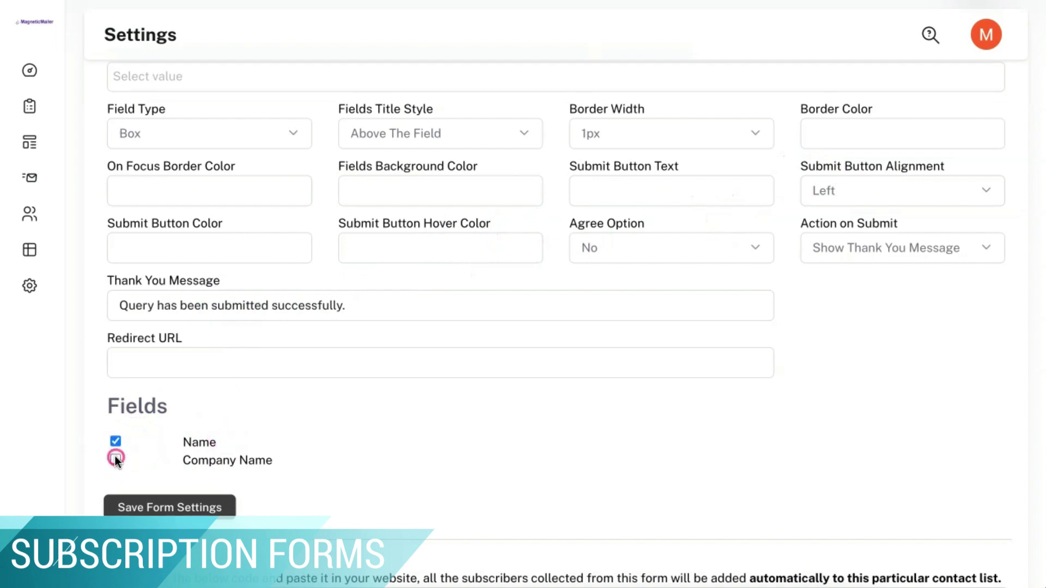
scroll(315, 438, "down", 3)
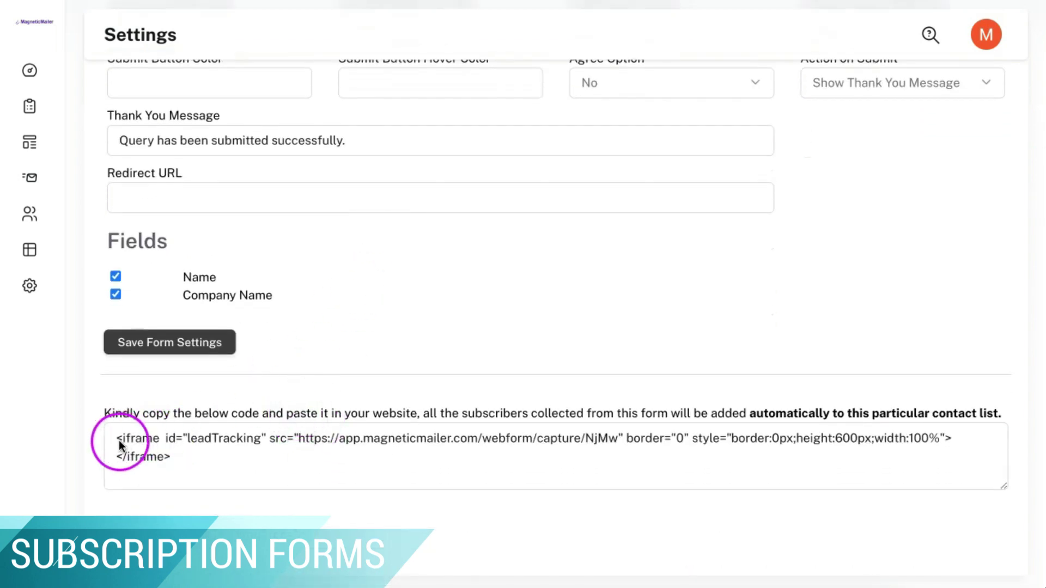
left_click_drag(118, 439, 172, 455)
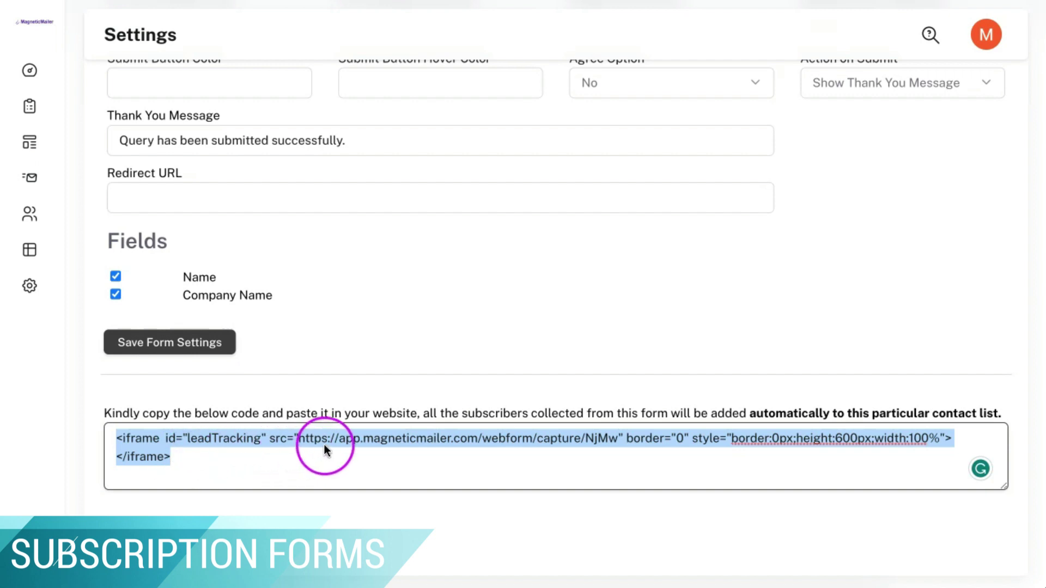
scroll(427, 300, "up", 5)
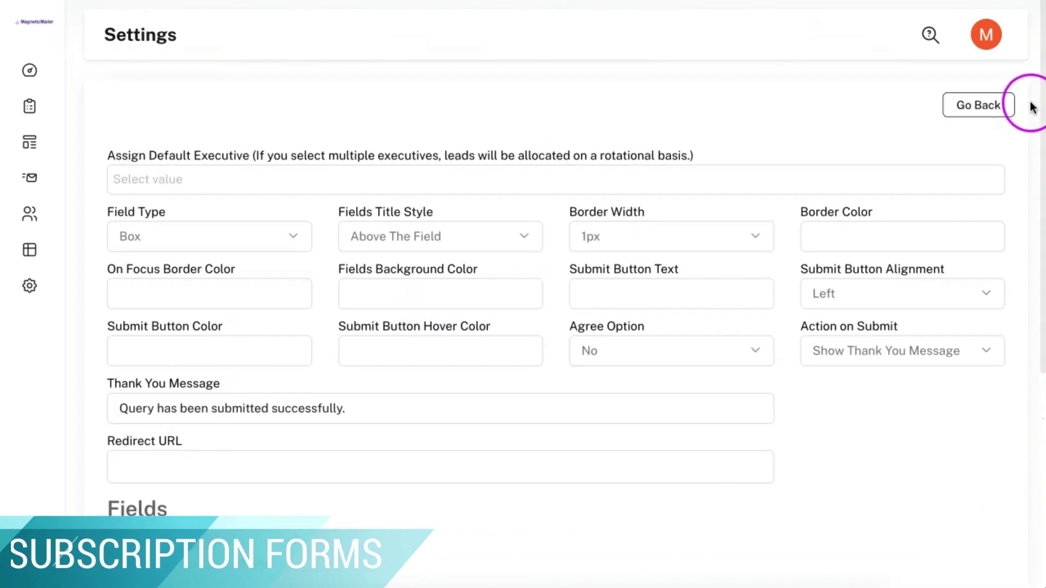
left_click(993, 104)
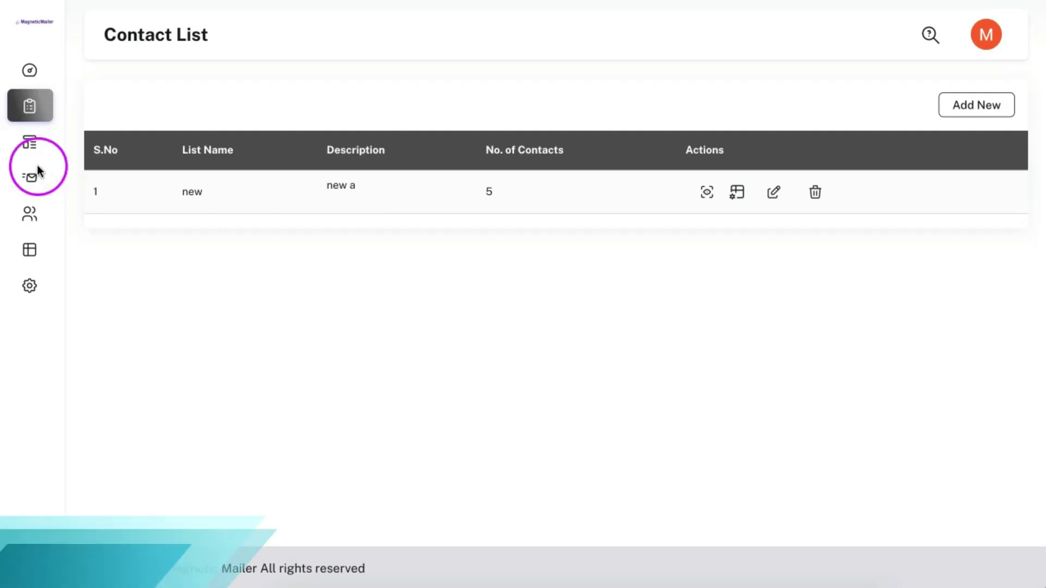
Step: Start a new email template from Email Templates to show the starter layout gallery
left_click(27, 150)
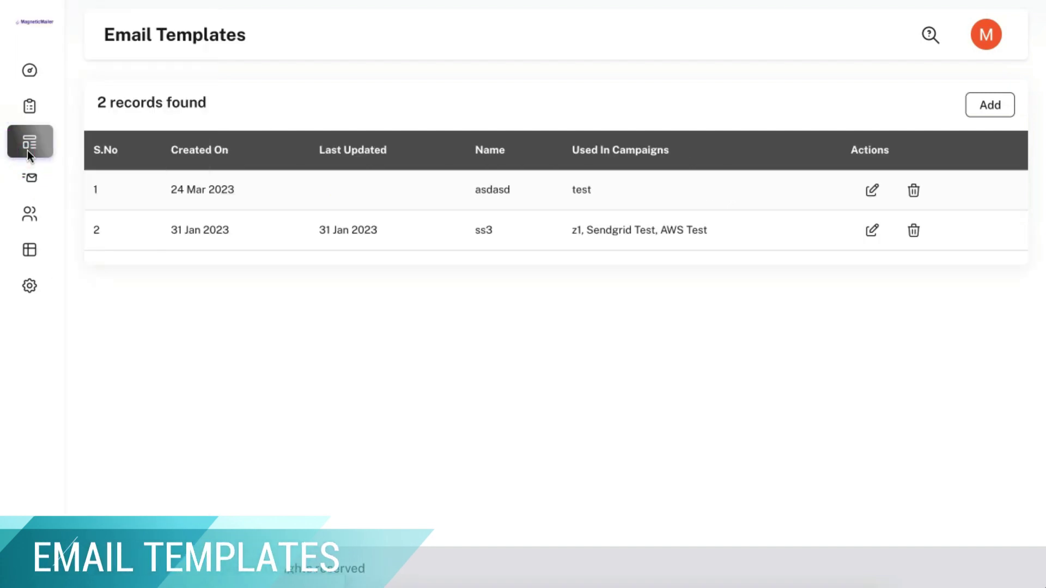
left_click(489, 209)
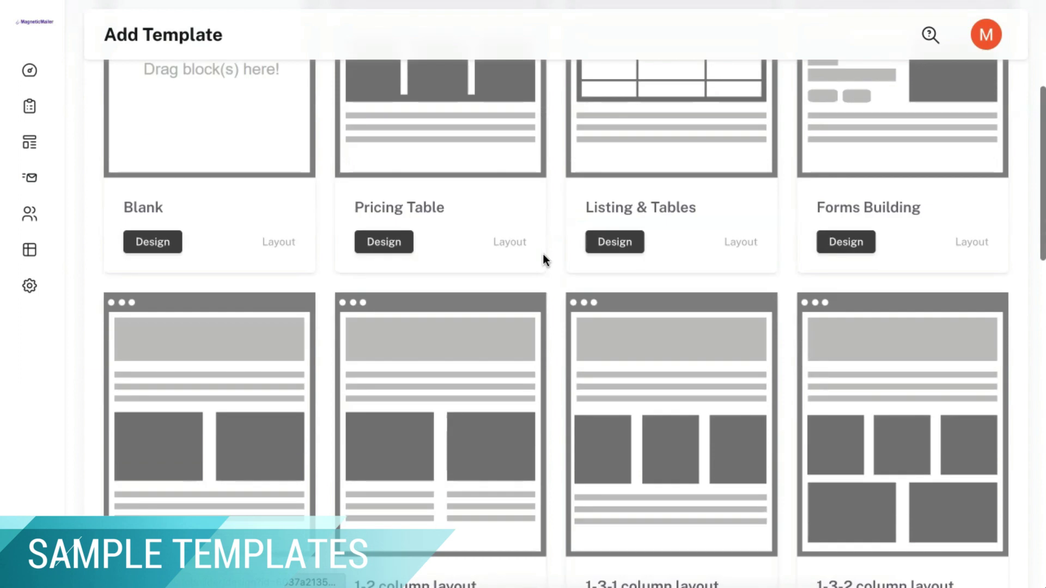
scroll(543, 254, "down", 2)
scroll(543, 254, "up", 5)
scroll(543, 255, "up", 2)
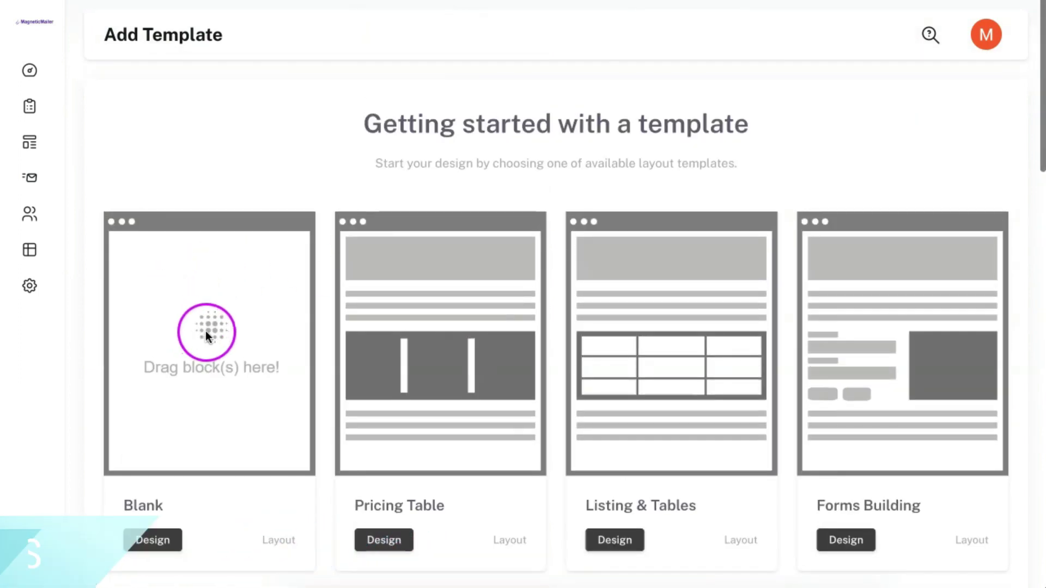
Step: Start from the Pricing Table layout, add an image block, and preview at phone and desktop widths
left_click(403, 343)
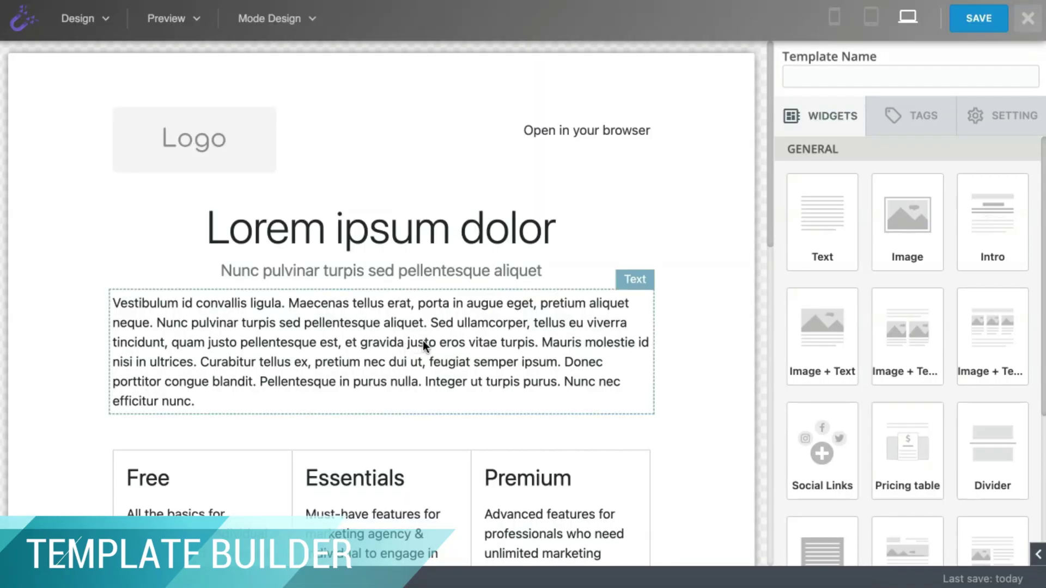
left_click_drag(907, 221, 335, 213)
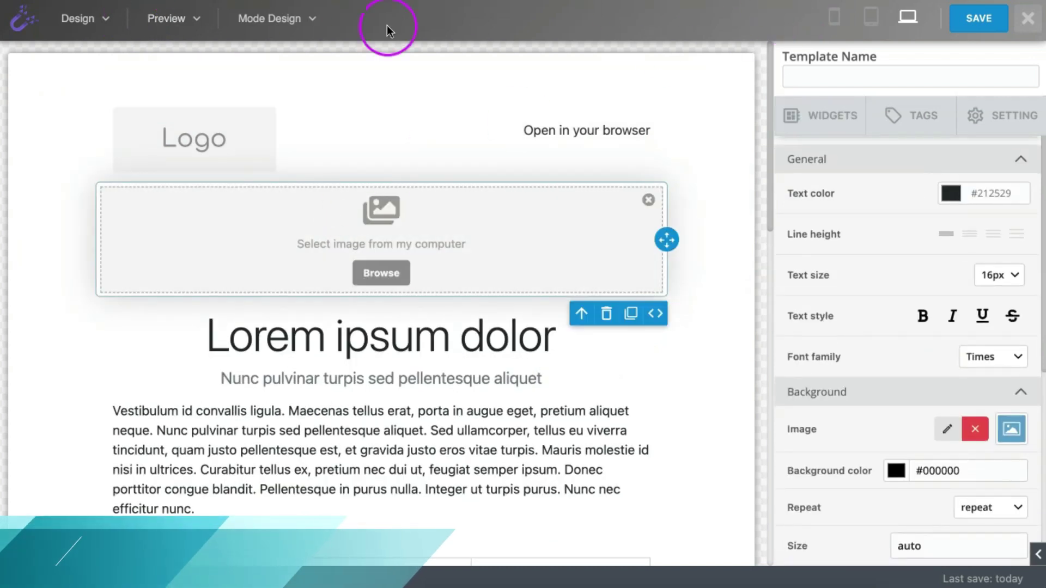
left_click(157, 23)
left_click(158, 95)
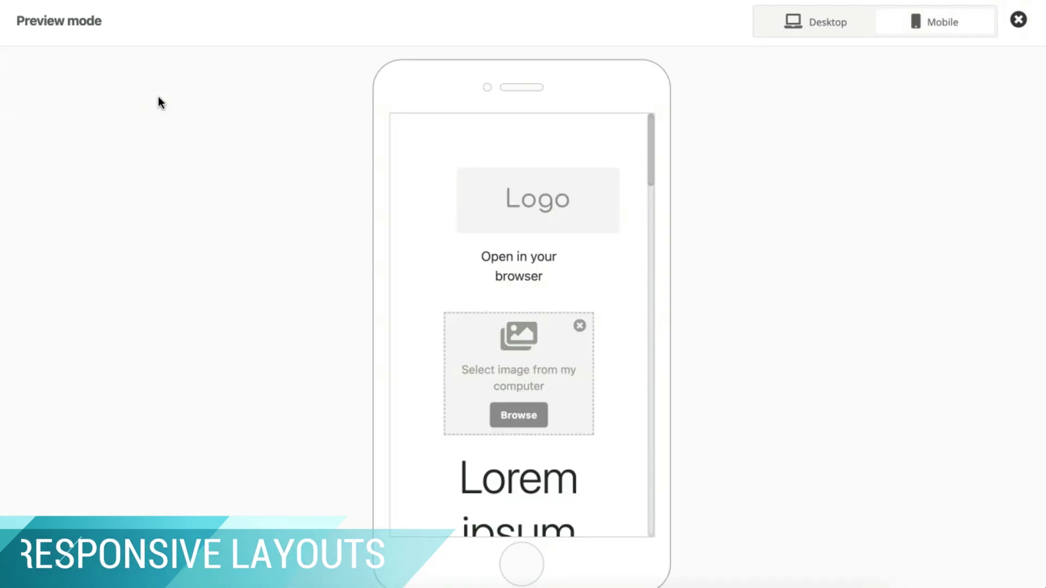
left_click(804, 28)
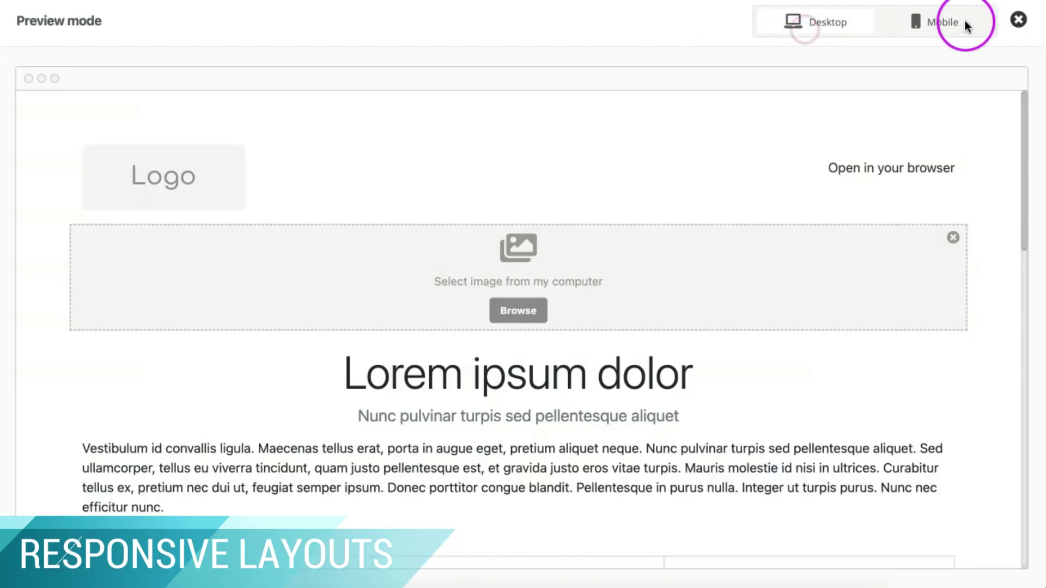
left_click(1018, 20)
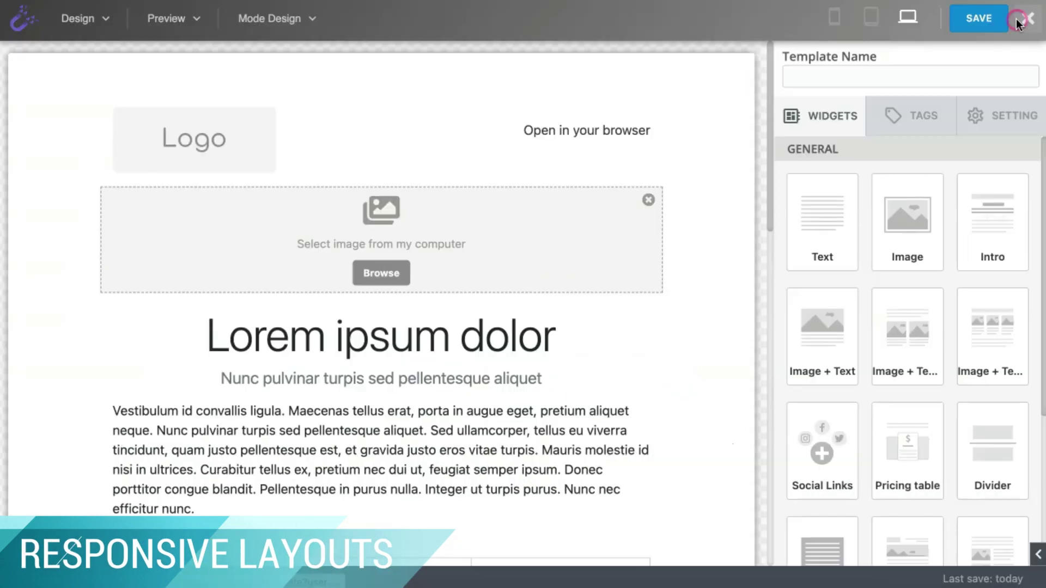
Step: Narrow the design view to tablet then mobile width, and close the template editor
left_click(872, 18)
left_click(833, 18)
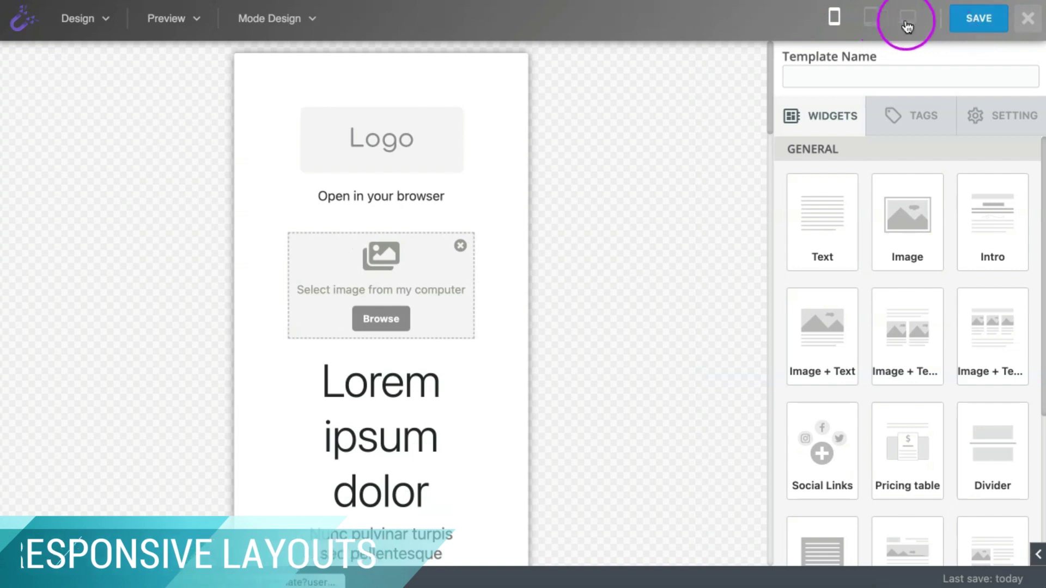
left_click(1029, 18)
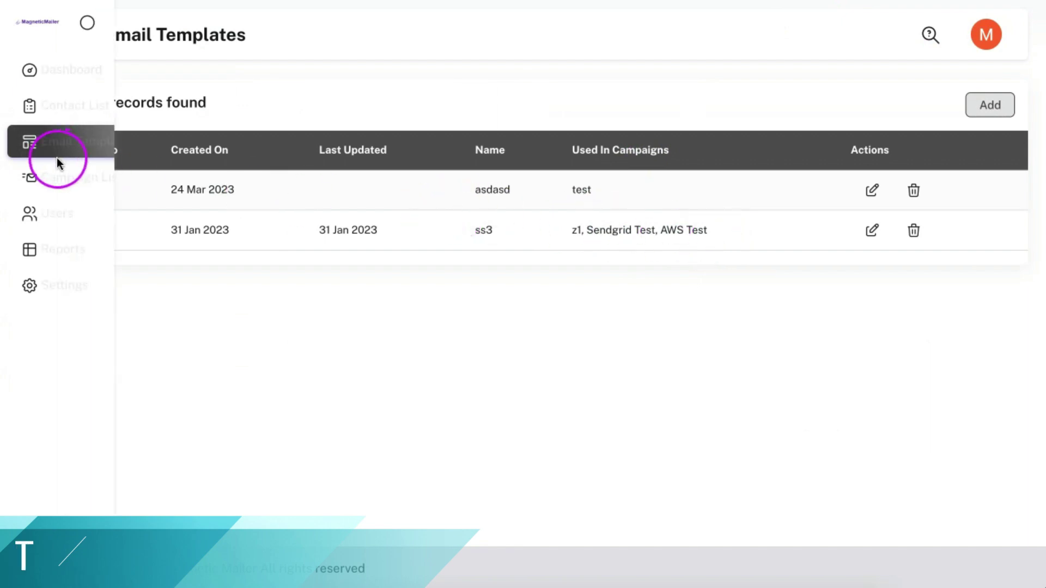
mouse_move(30, 178)
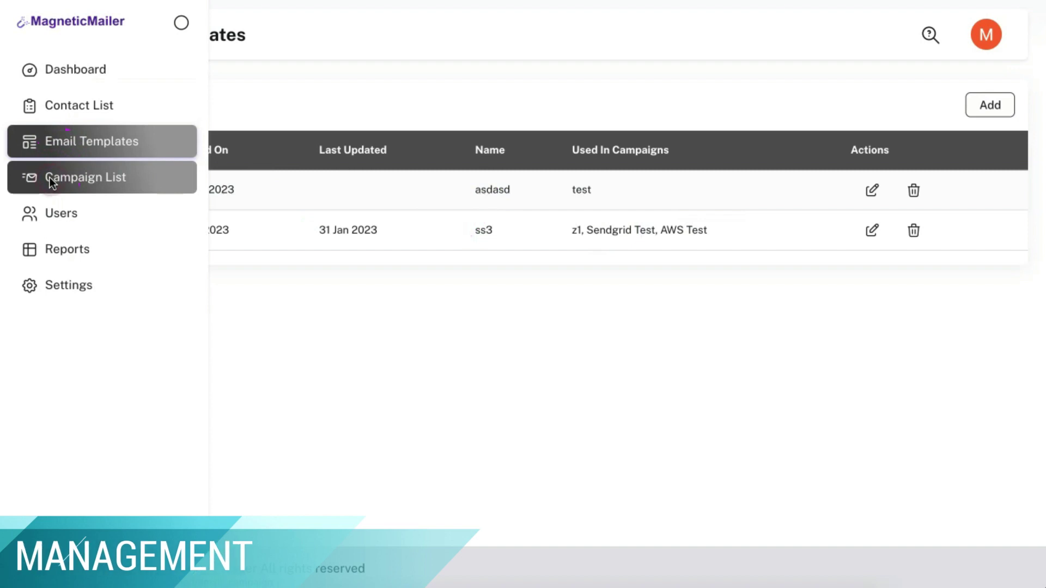
Step: Open Campaign List from the sidebar to see its four campaigns
left_click(51, 182)
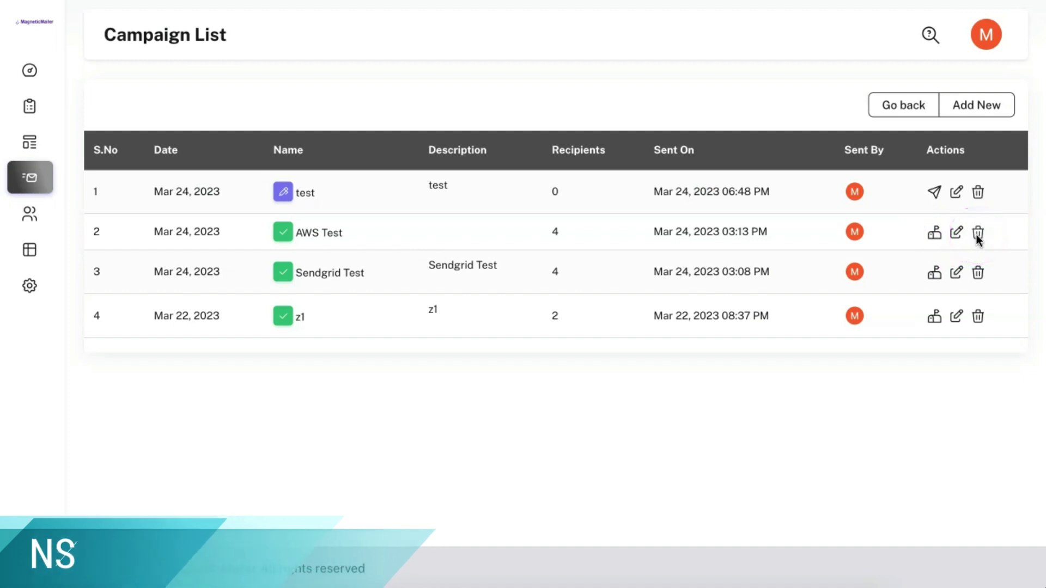
Step: Use the send icon on the test campaign row to open its Send Campaign form
left_click(936, 194)
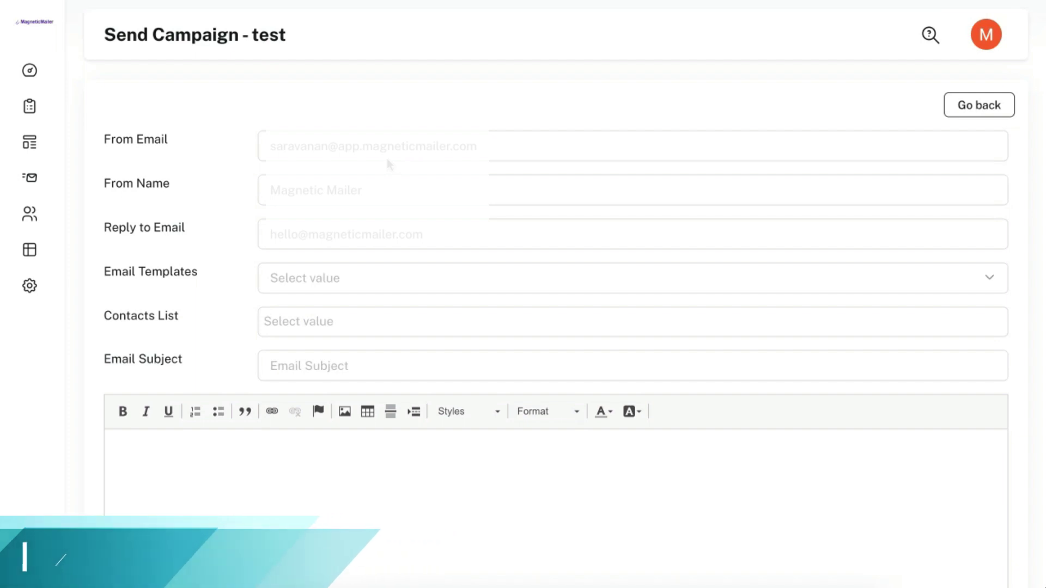
scroll(387, 158, "down", 1)
Step: Choose template ss3 and contact list new for the test campaign
left_click(332, 238)
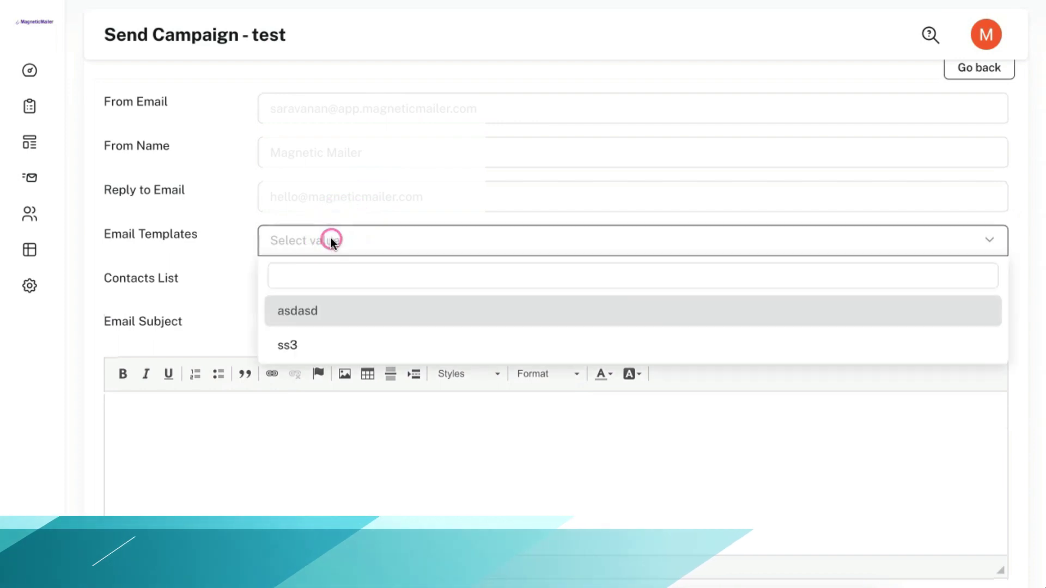
left_click(327, 343)
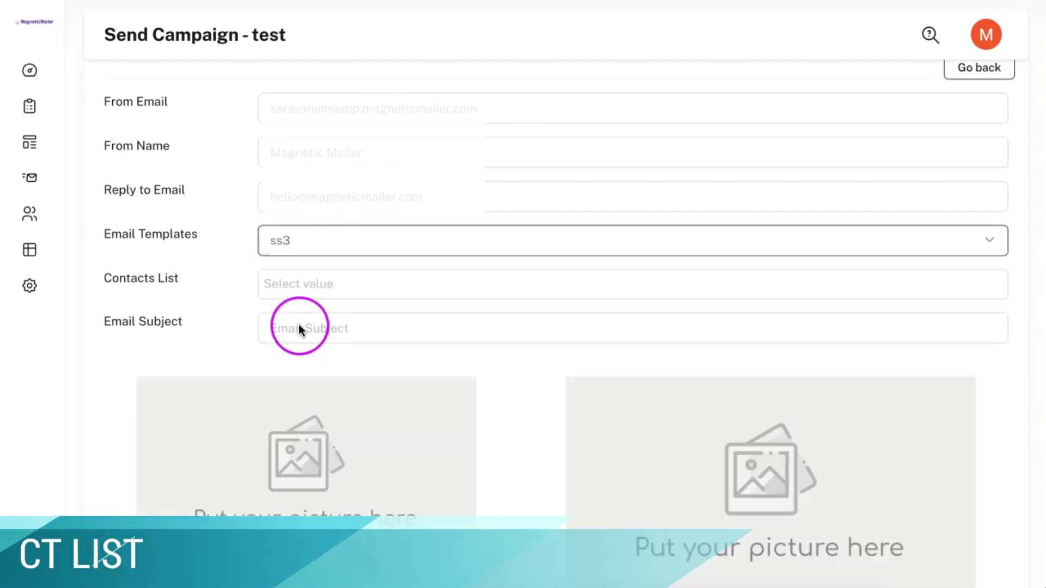
scroll(213, 278, "down", 2)
scroll(213, 279, "down", 2)
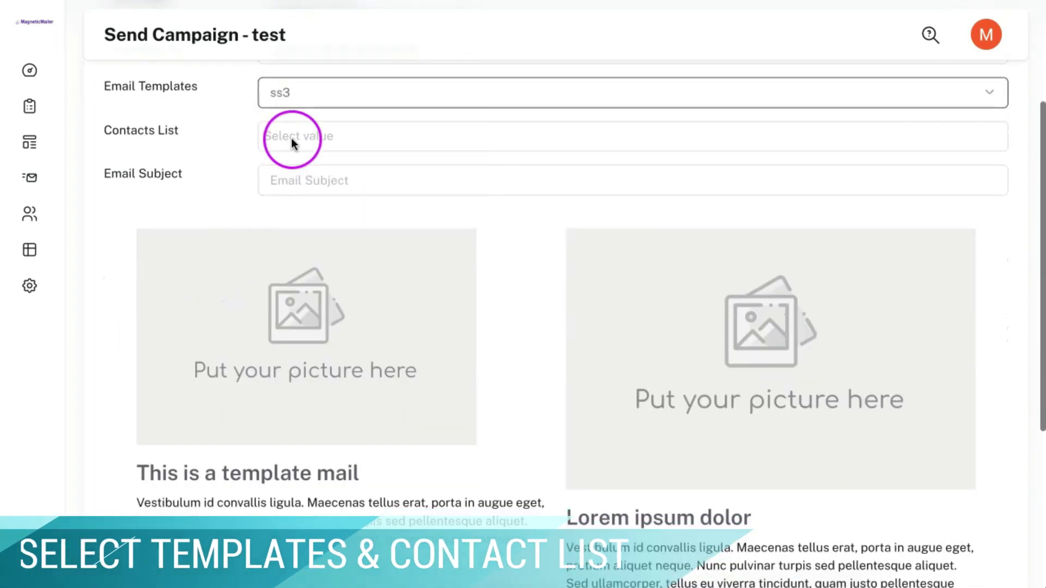
left_click(292, 137)
left_click(294, 174)
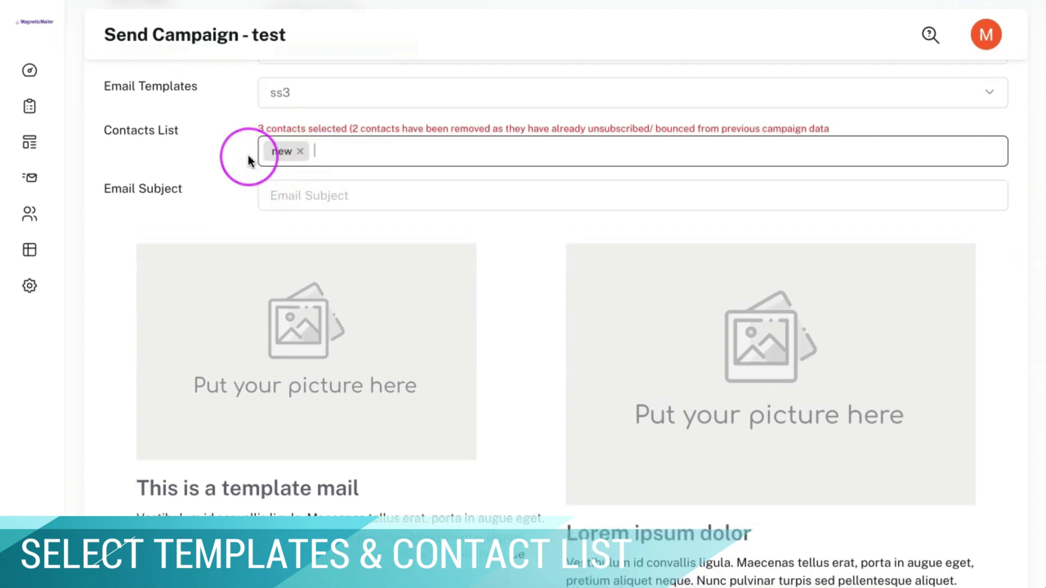
scroll(249, 160, "up", 1)
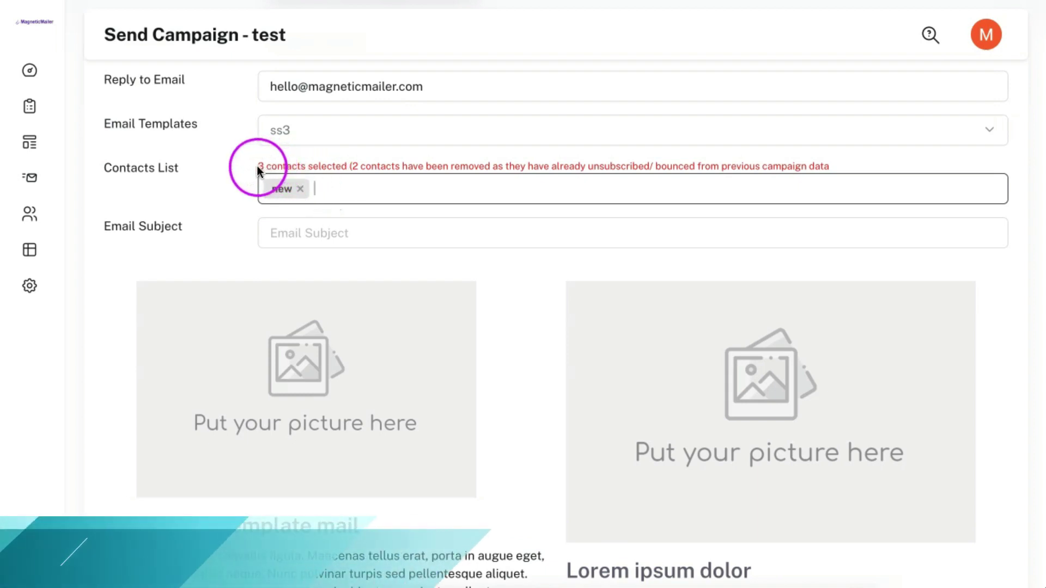
Step: Highlight the '3 contacts selected' message and the removed-contacts note
left_click_drag(257, 166, 273, 165)
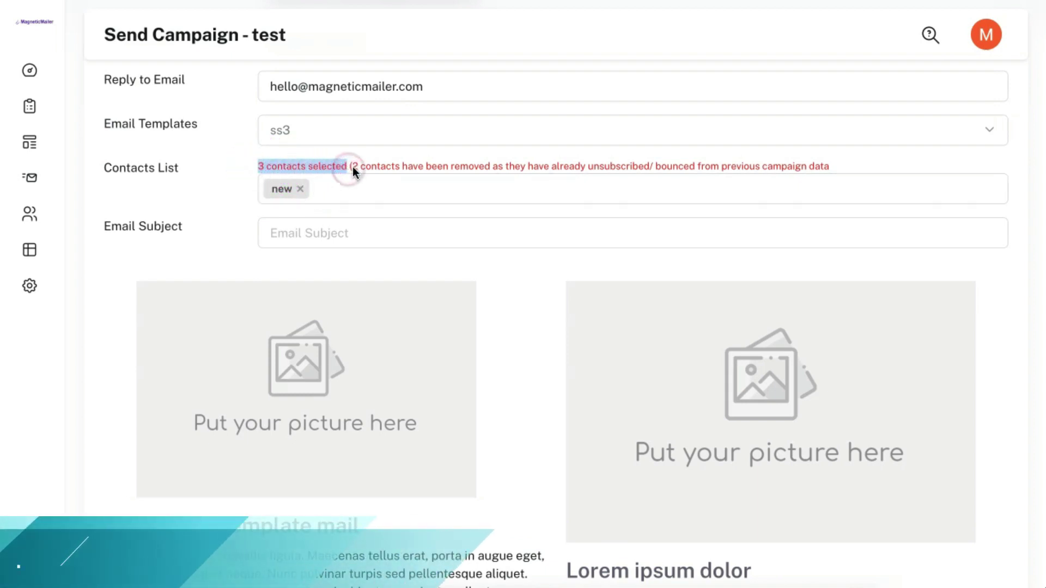
left_click_drag(353, 166, 832, 168)
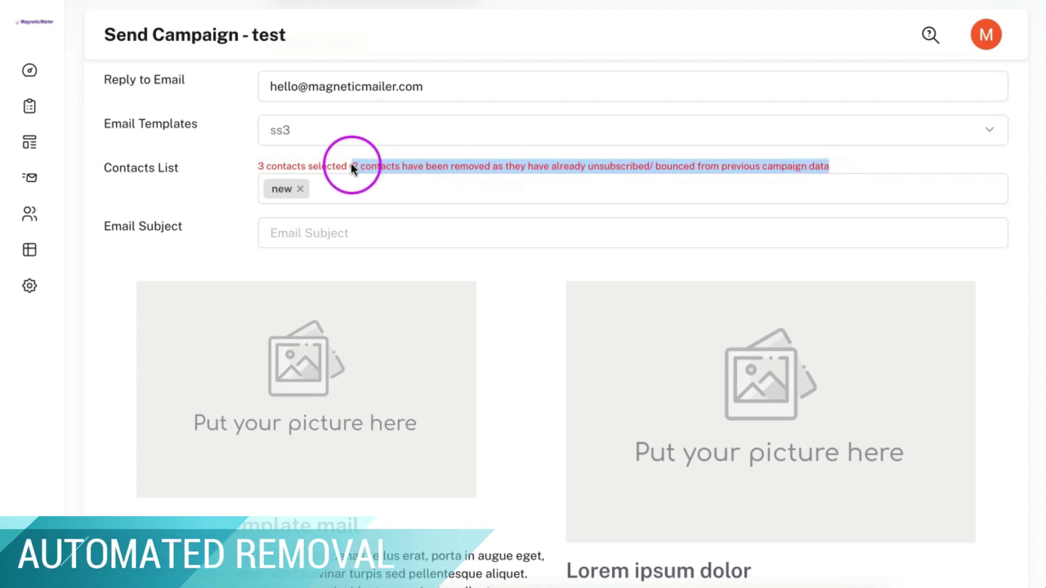
left_click_drag(246, 166, 350, 166)
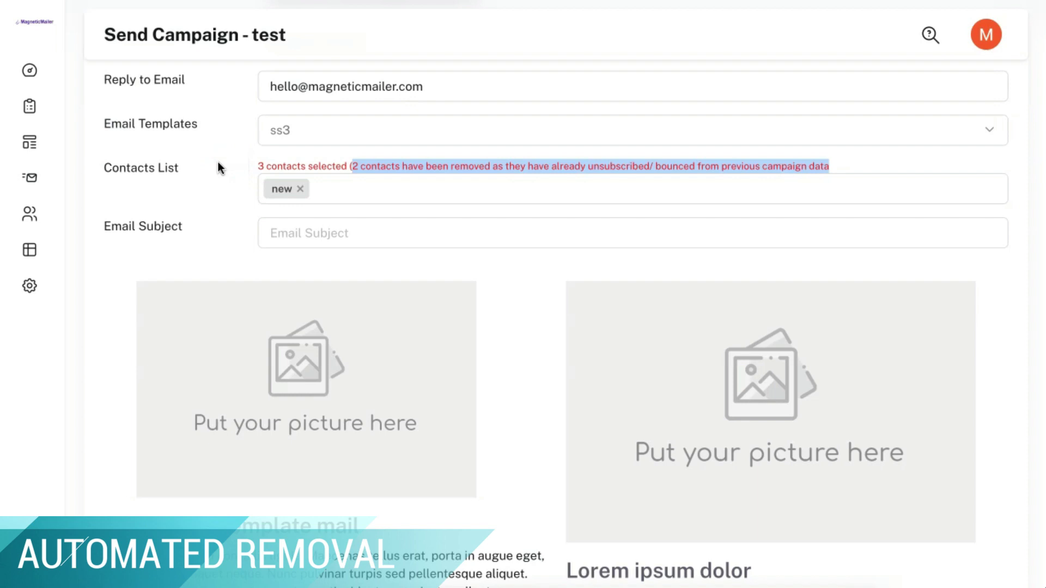
left_click(217, 161)
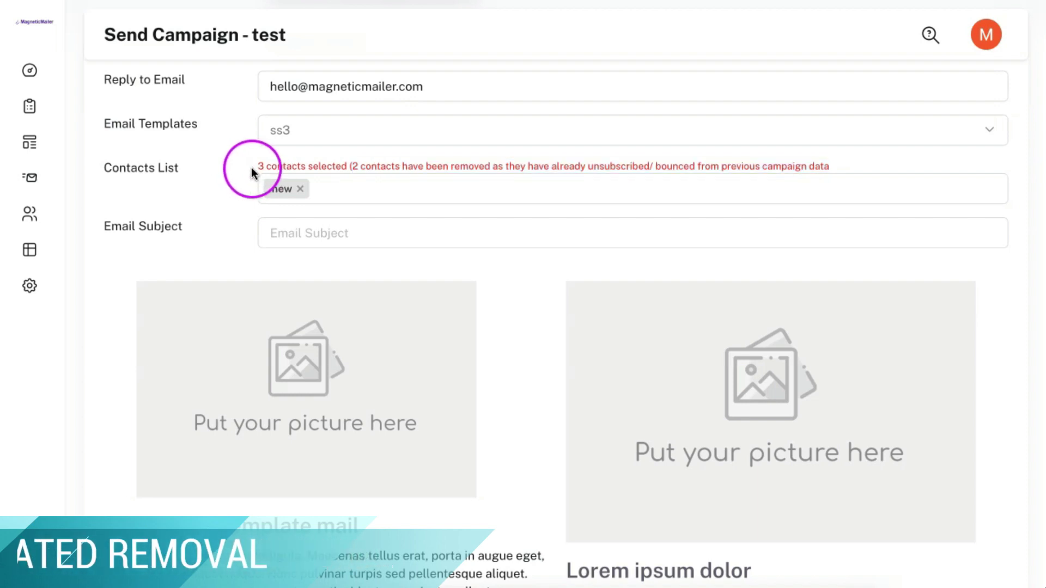
left_click_drag(255, 166, 345, 165)
left_click(241, 154)
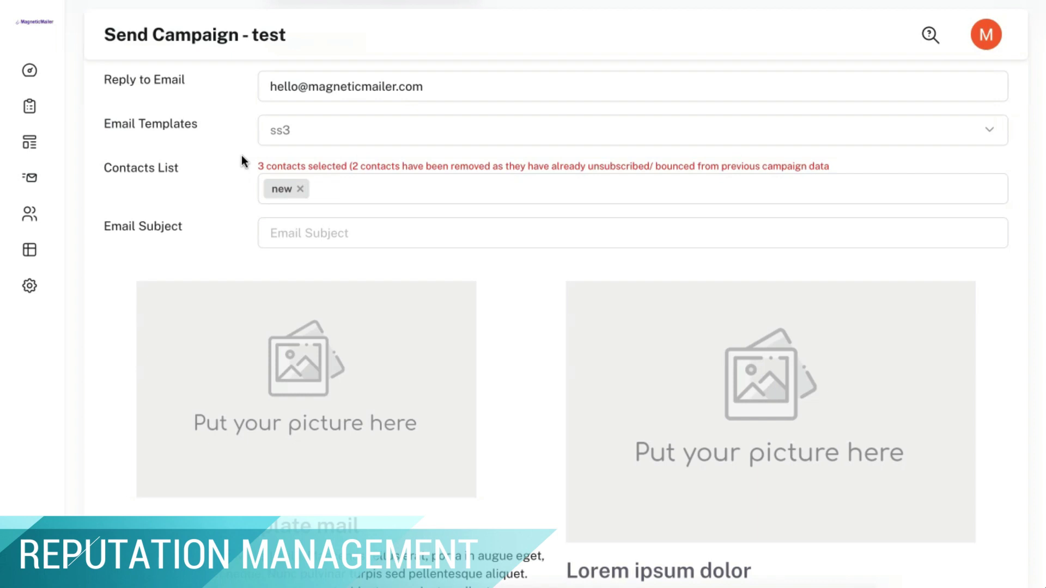
Step: Enter the subject SUb and tick the consent checkbox
left_click(299, 239)
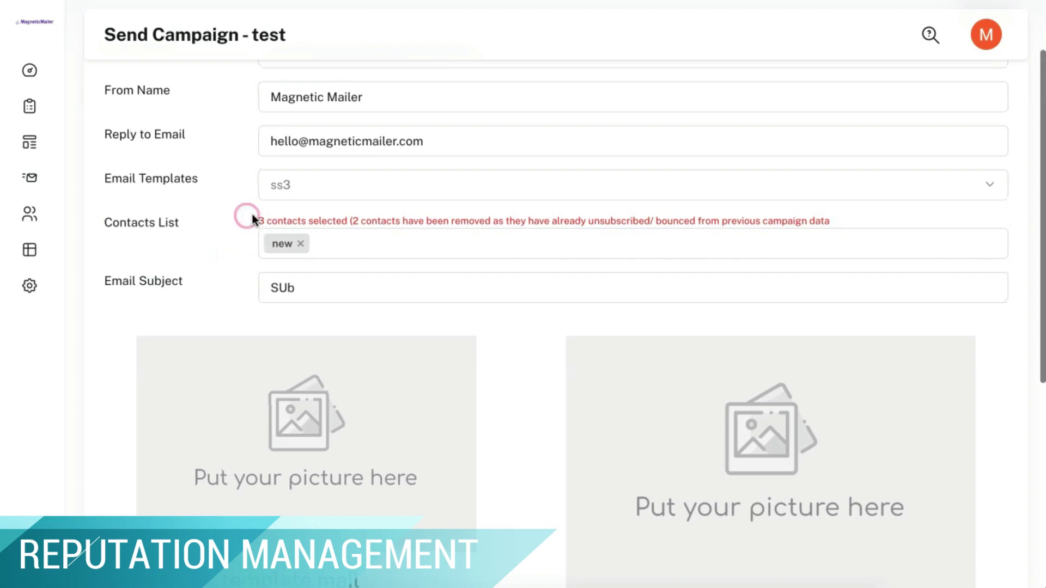
scroll(246, 276, "down", 1)
left_click(312, 263)
scroll(311, 264, "down", 5)
scroll(311, 264, "down", 5)
left_click(112, 391)
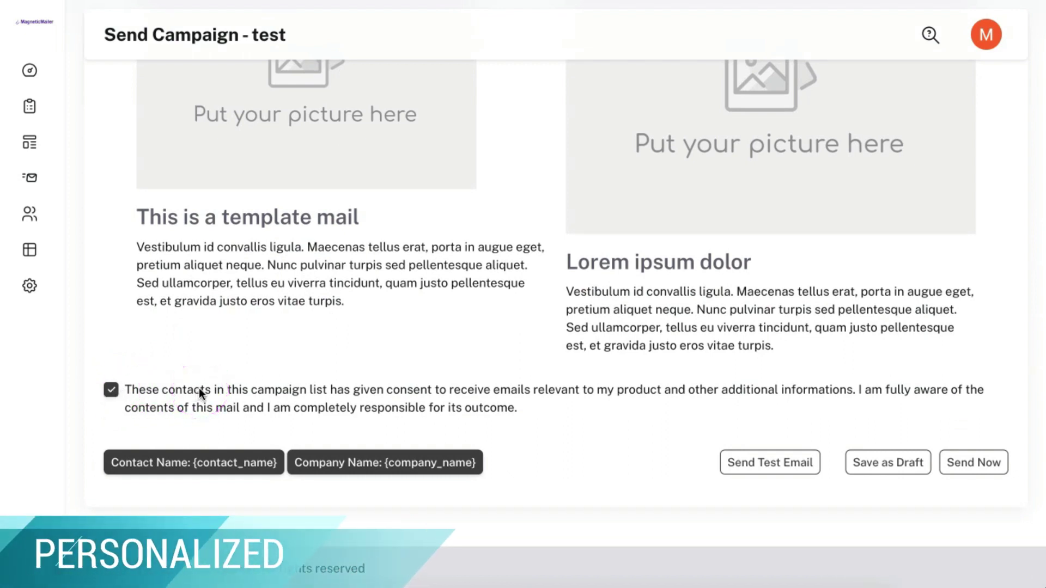
left_click(221, 463)
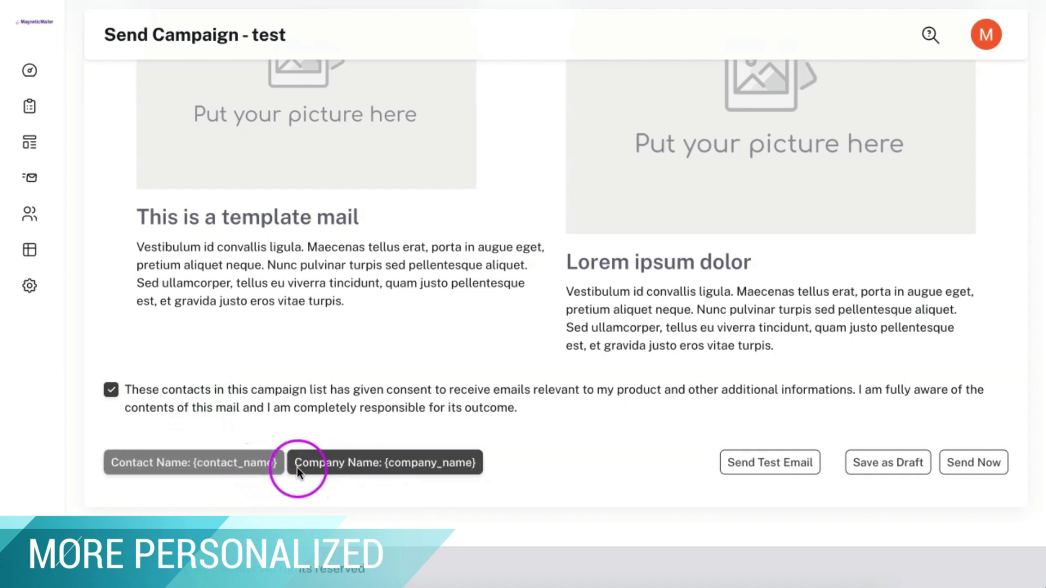
left_click(337, 470)
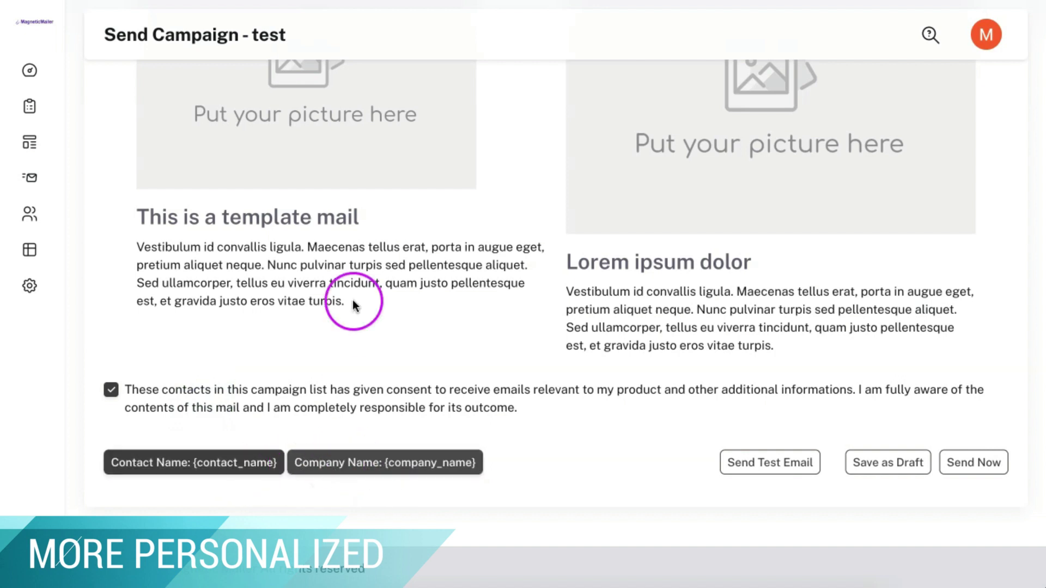
scroll(352, 299, "up", 5)
scroll(352, 296, "up", 3)
scroll(436, 444, "down", 5)
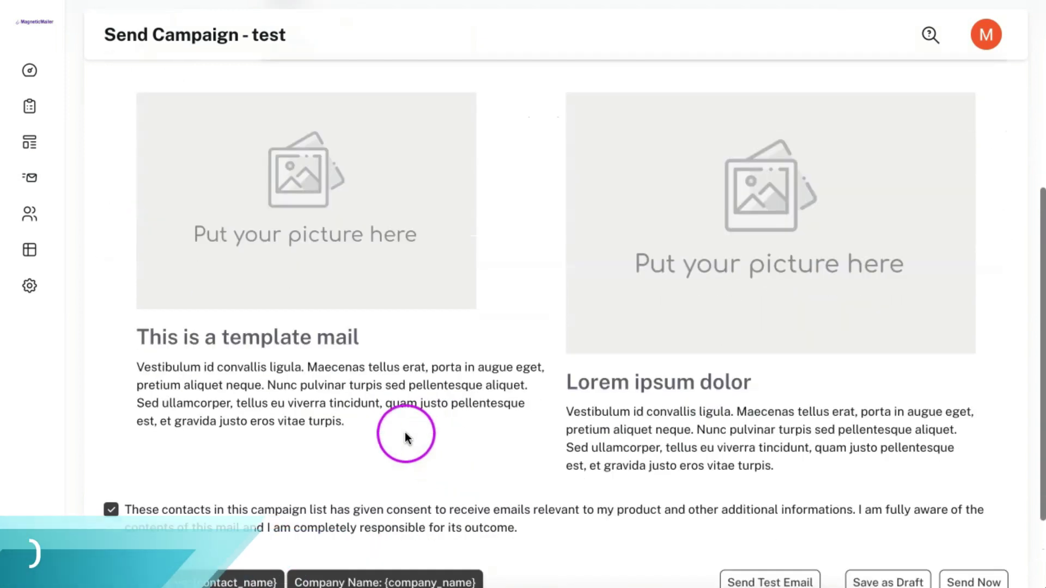
scroll(741, 383, "down", 2)
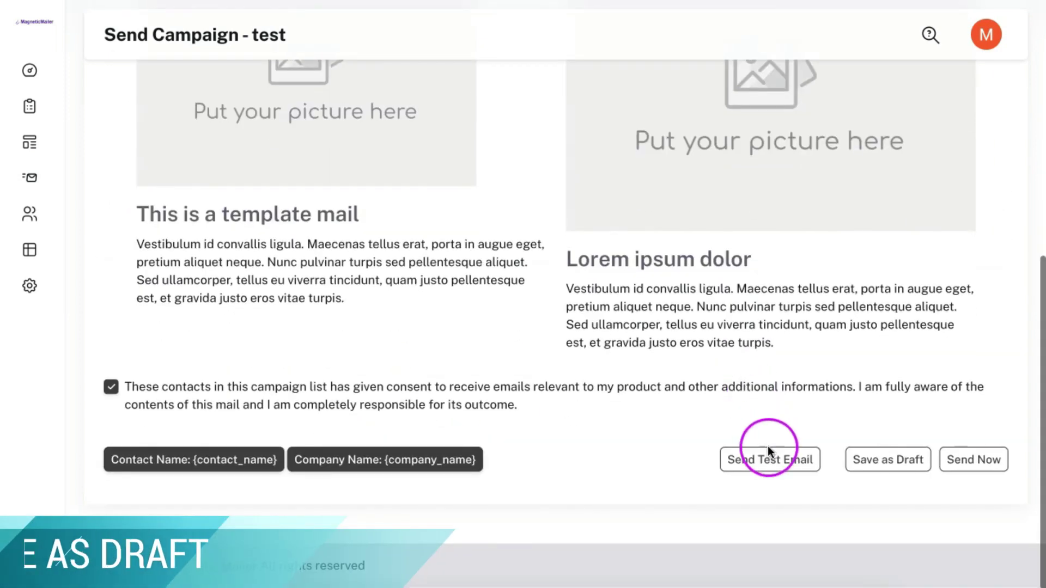
left_click(769, 454)
left_click(889, 471)
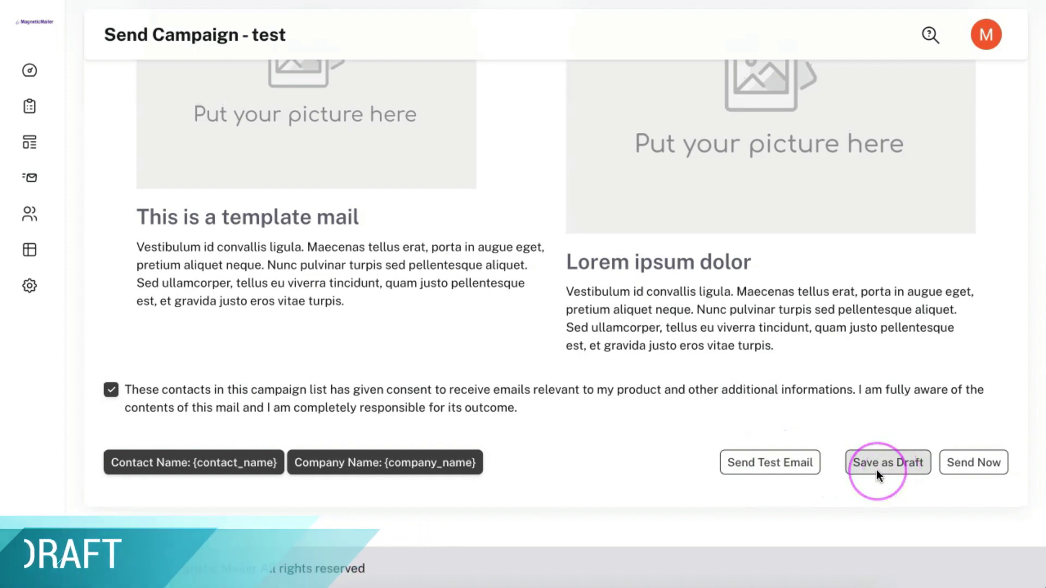
left_click(784, 472)
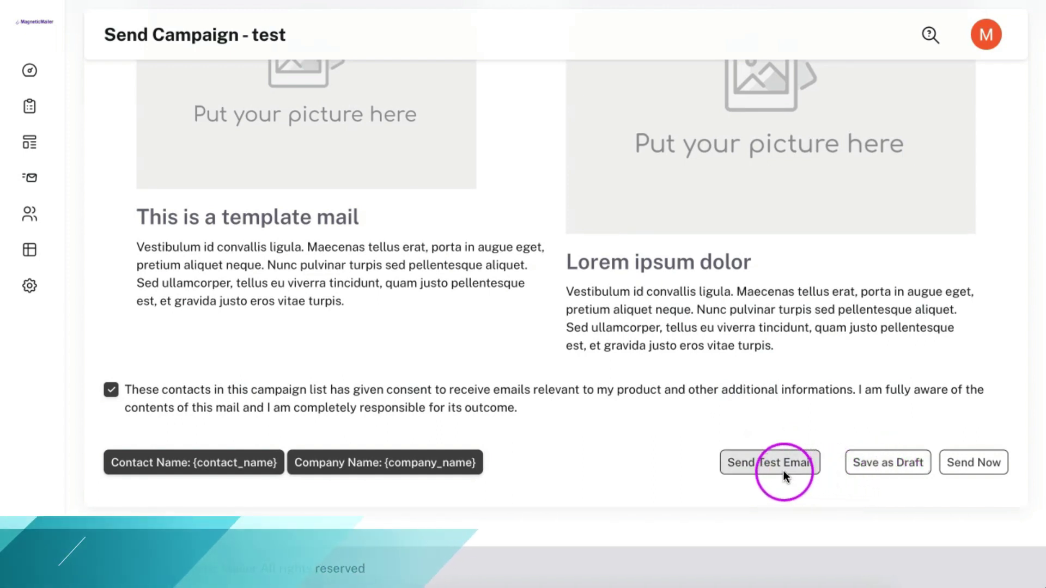
Step: Dismiss the Send Test Email panel without sending, then send the test campaign now
left_click(786, 472)
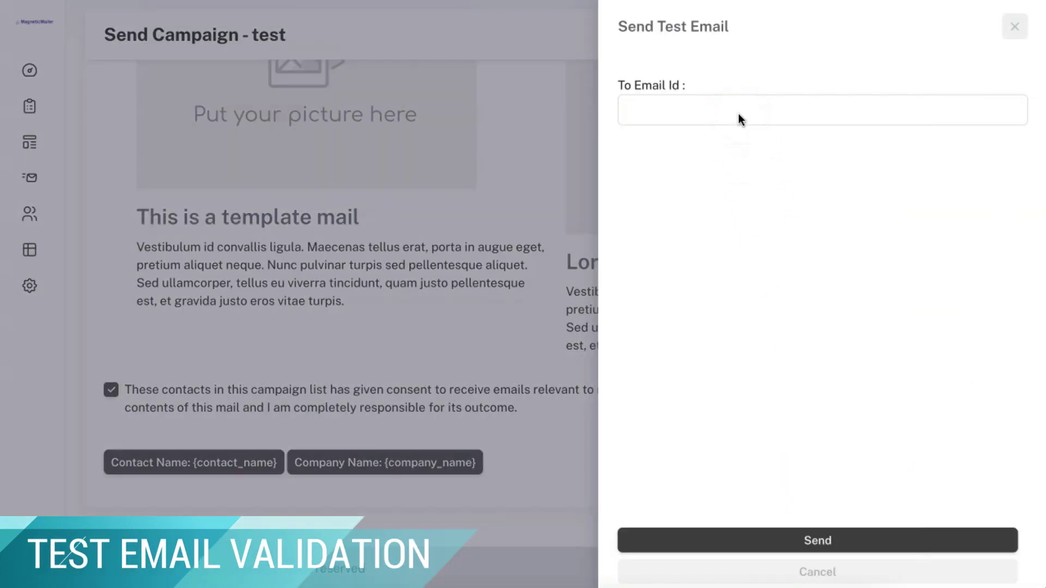
left_click(1009, 27)
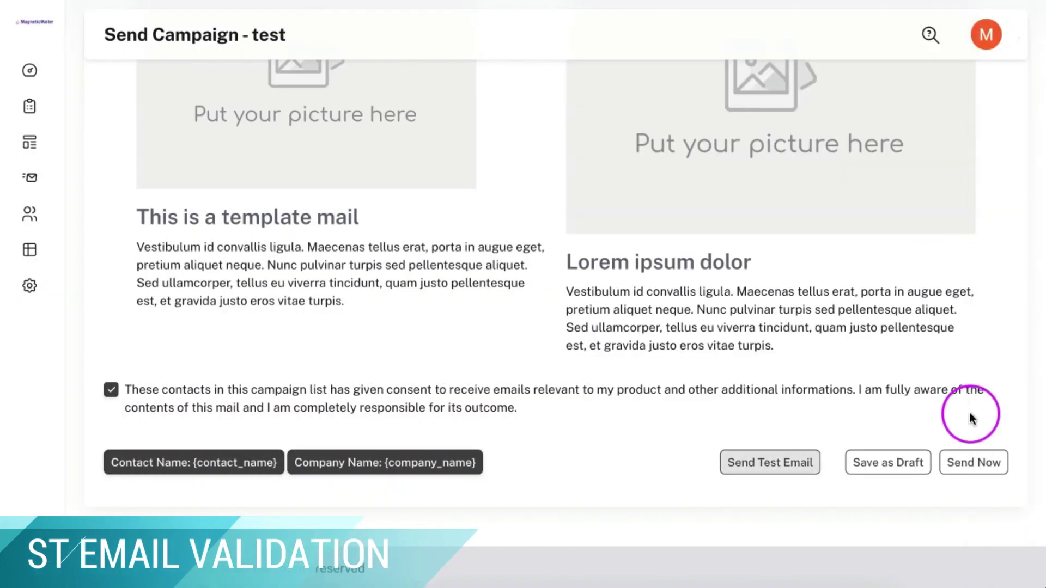
left_click(976, 462)
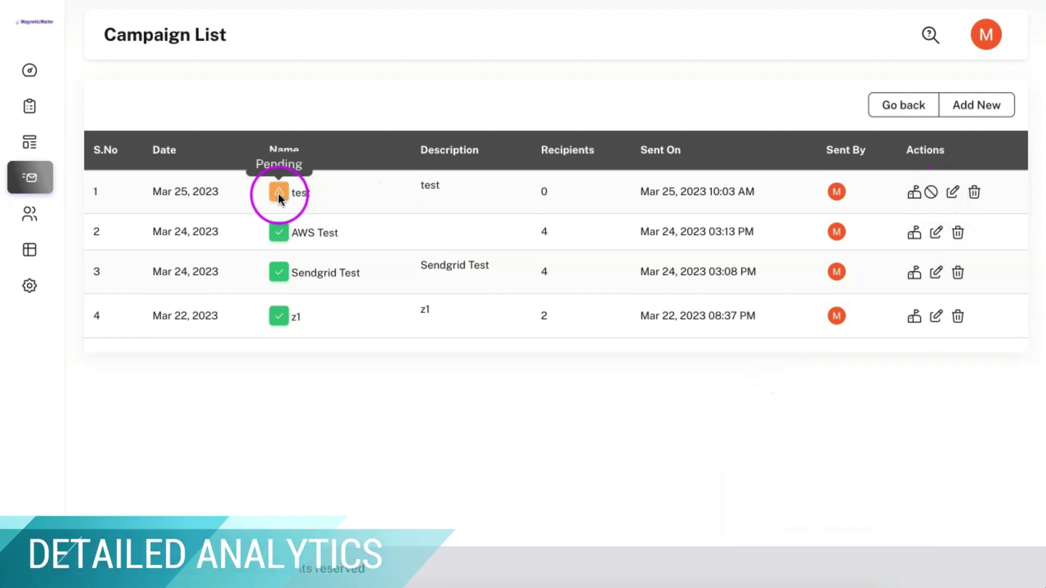
Step: Open the AWS Test campaign analytics and review its charts, links and contact tables
left_click(915, 233)
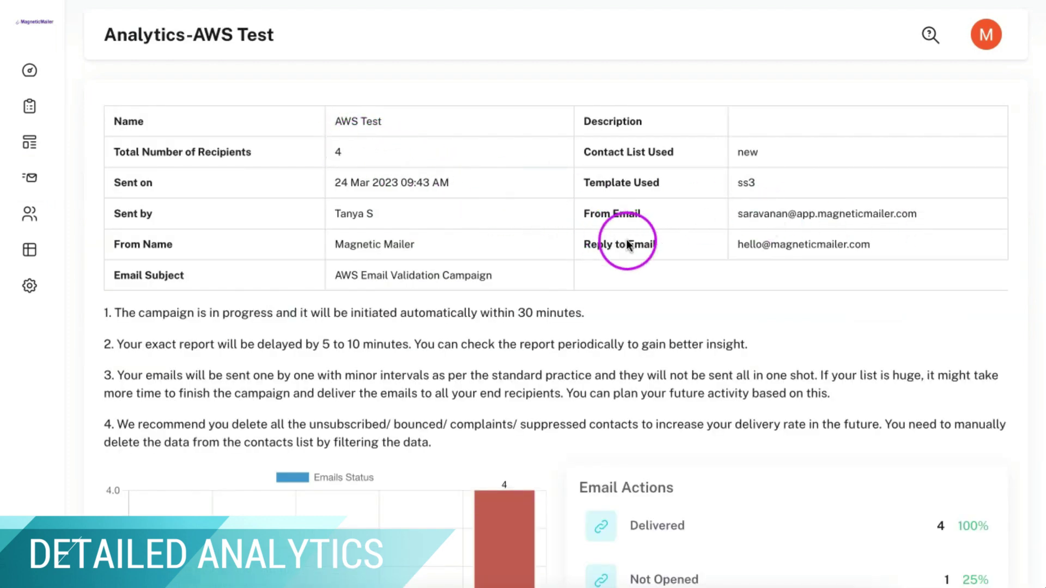
scroll(688, 258, "down", 2)
scroll(688, 258, "up", 1)
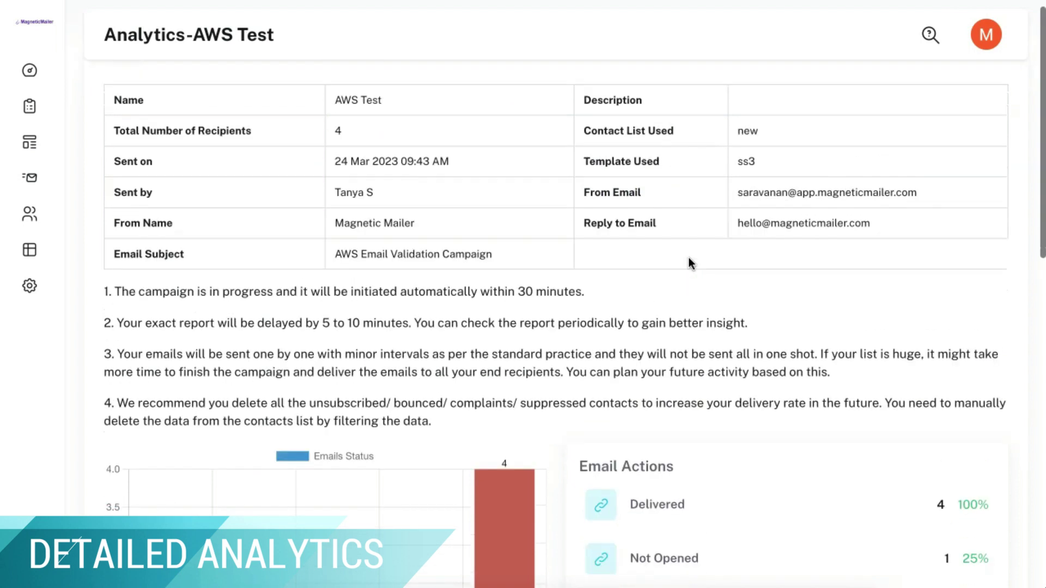
scroll(688, 257, "down", 2)
scroll(688, 258, "down", 2)
scroll(689, 258, "down", 2)
scroll(689, 261, "down", 1)
left_click(679, 246)
left_click(678, 350)
left_click(678, 456)
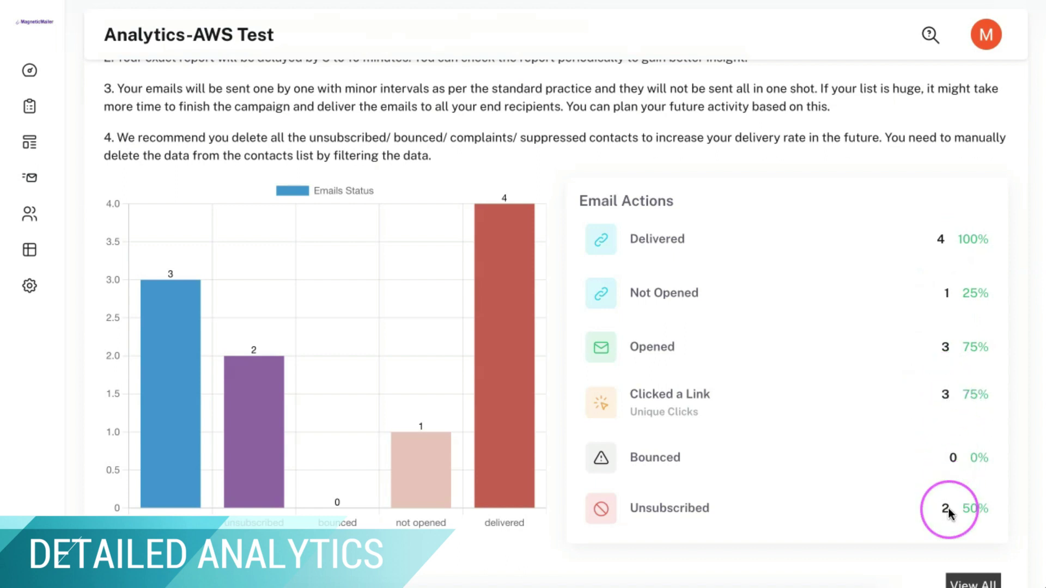
scroll(948, 500, "down", 3)
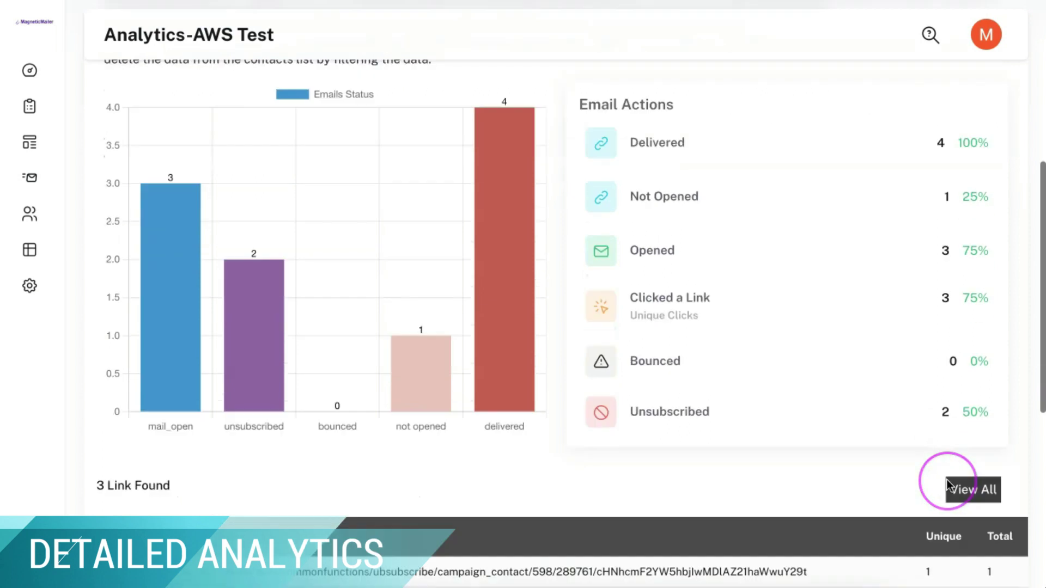
scroll(946, 482, "down", 2)
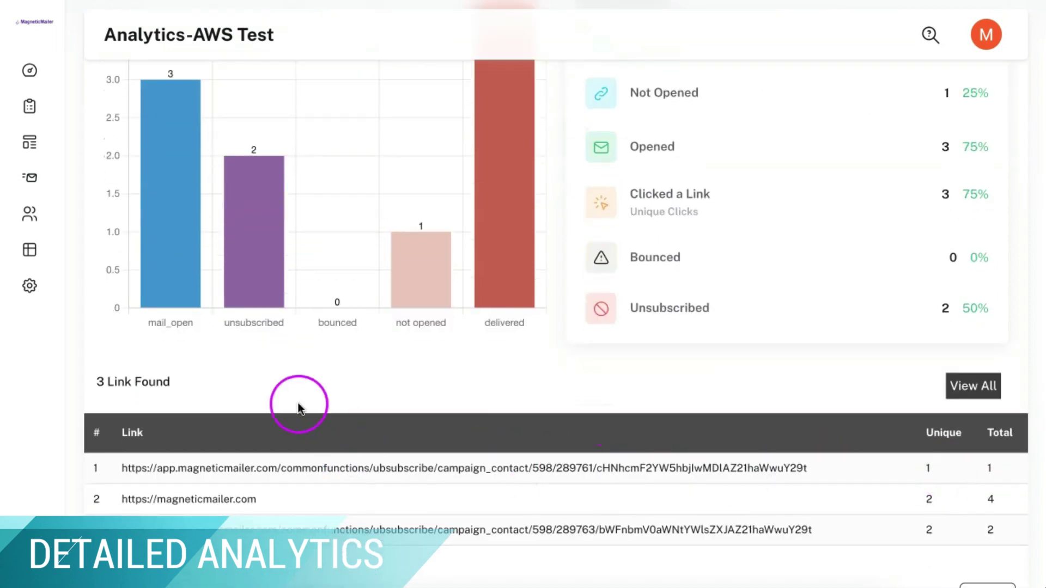
scroll(288, 399, "up", 1)
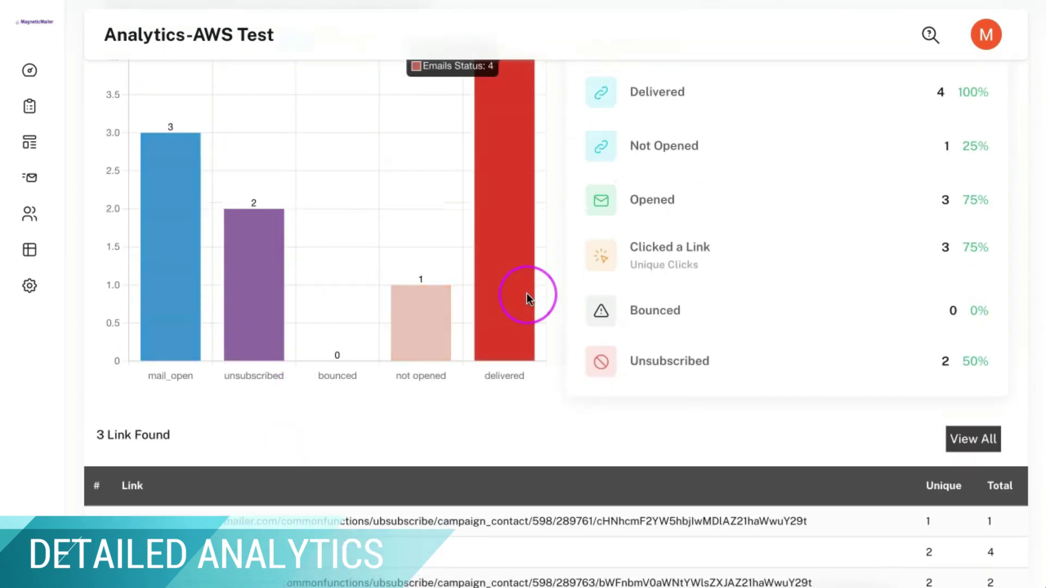
scroll(528, 294, "down", 1)
scroll(526, 294, "down", 2)
scroll(526, 294, "down", 2)
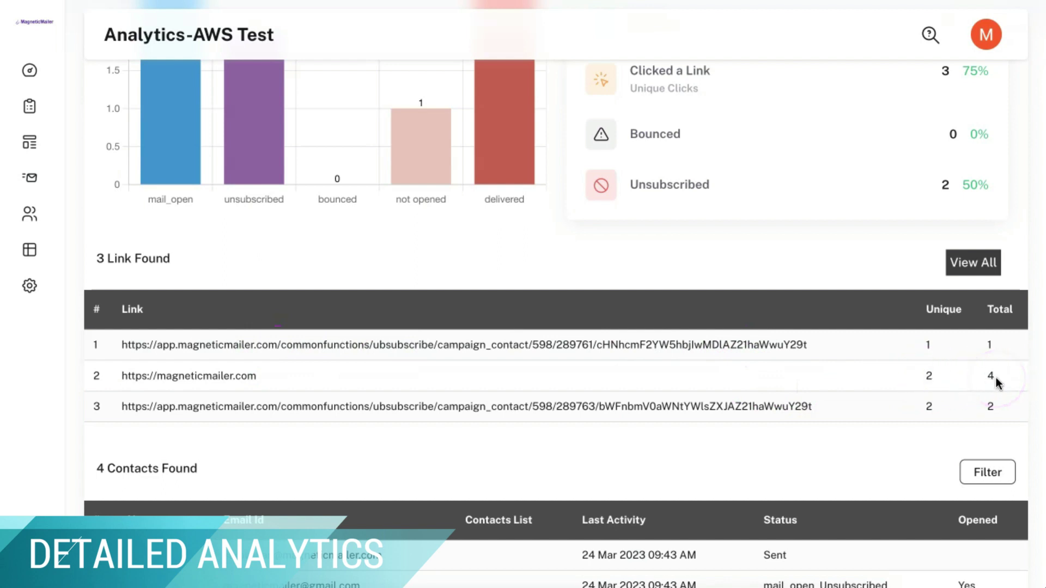
scroll(997, 378, "down", 1)
scroll(997, 378, "down", 1)
scroll(997, 378, "down", 1)
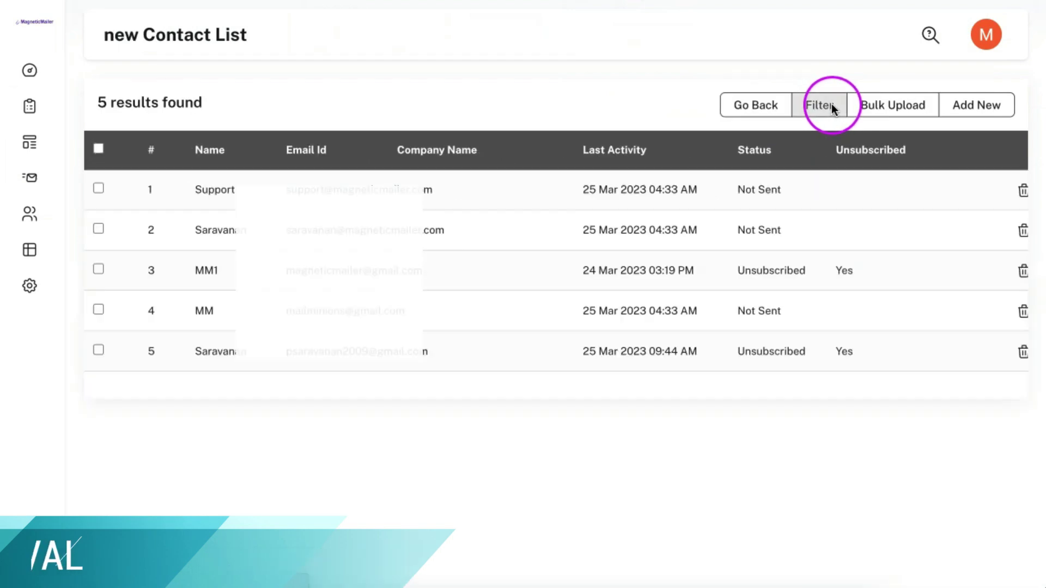
Step: In list new, tick unsubscribed contacts MM1 and Saravanan, then go to Campaign List
left_click(100, 150)
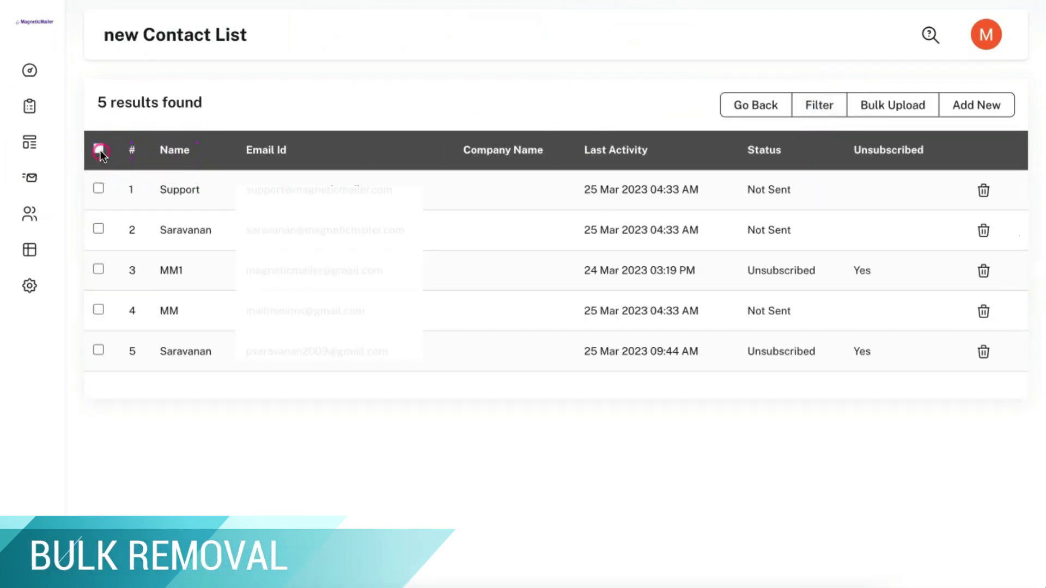
left_click(99, 270)
left_click(99, 351)
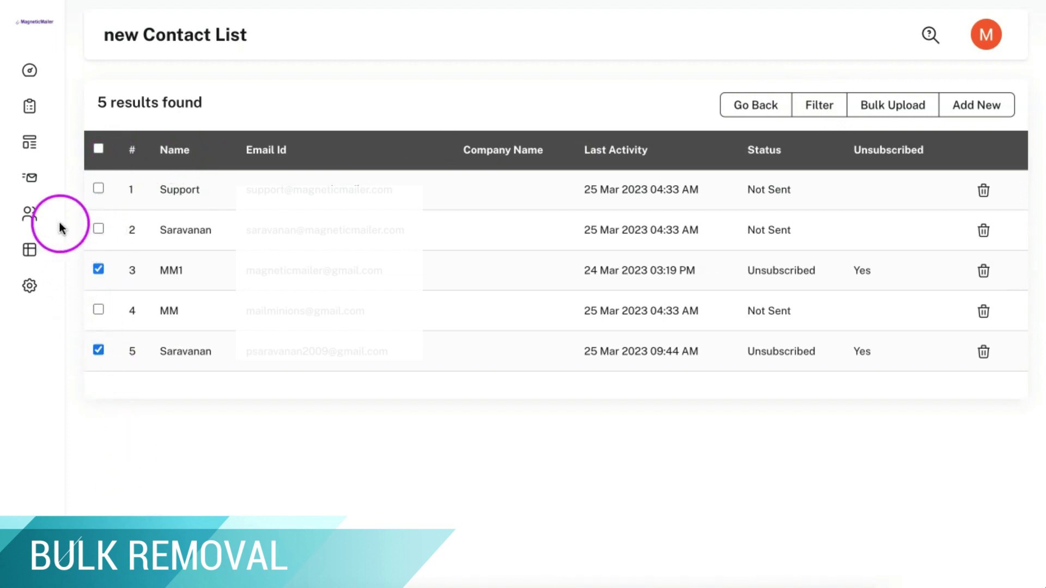
mouse_move(30, 178)
left_click(40, 183)
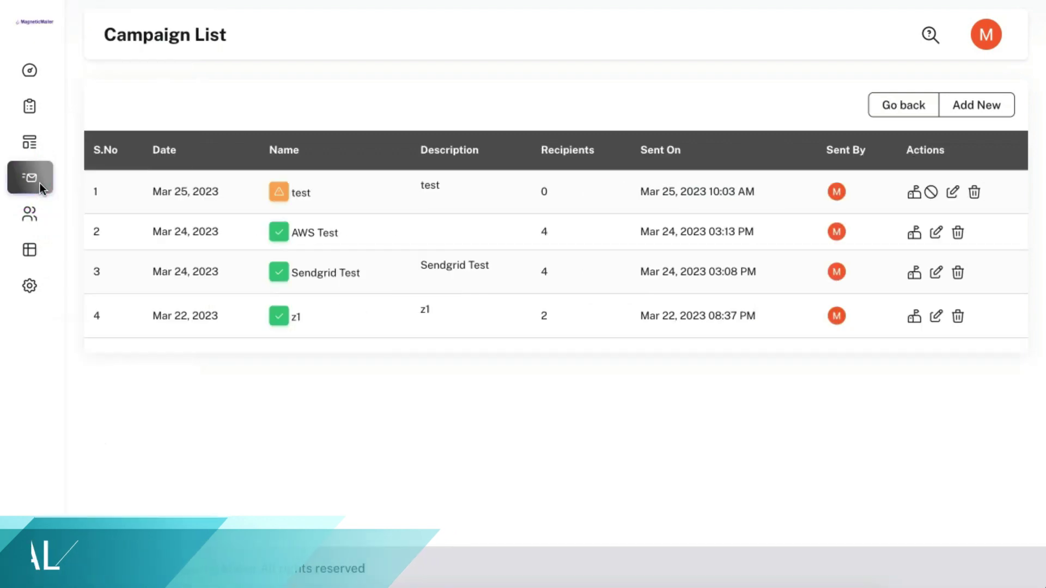
Step: Start a new user in Users and review the Admin and Executive role options
mouse_move(30, 214)
left_click(61, 214)
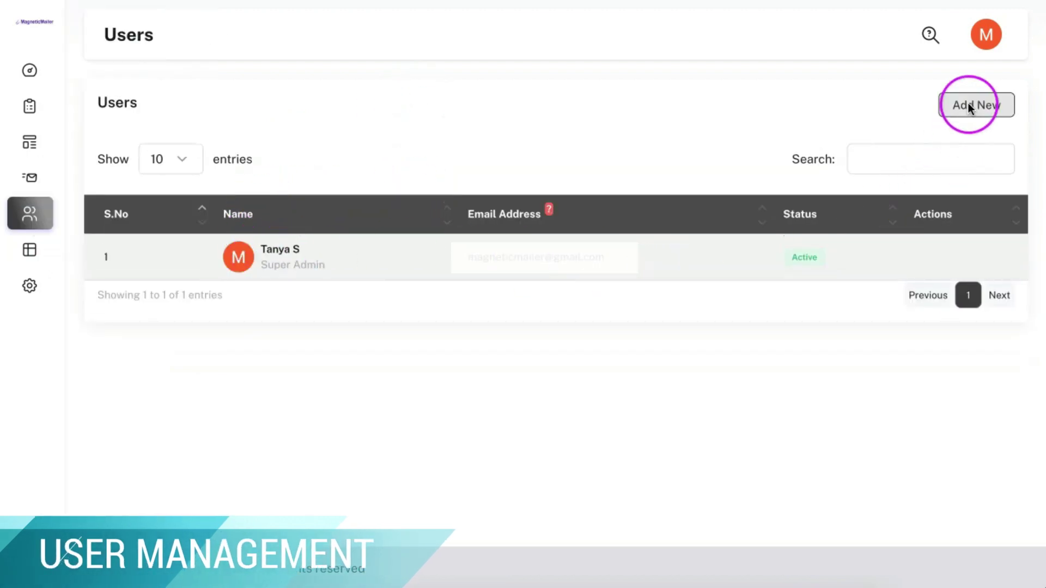
left_click(968, 105)
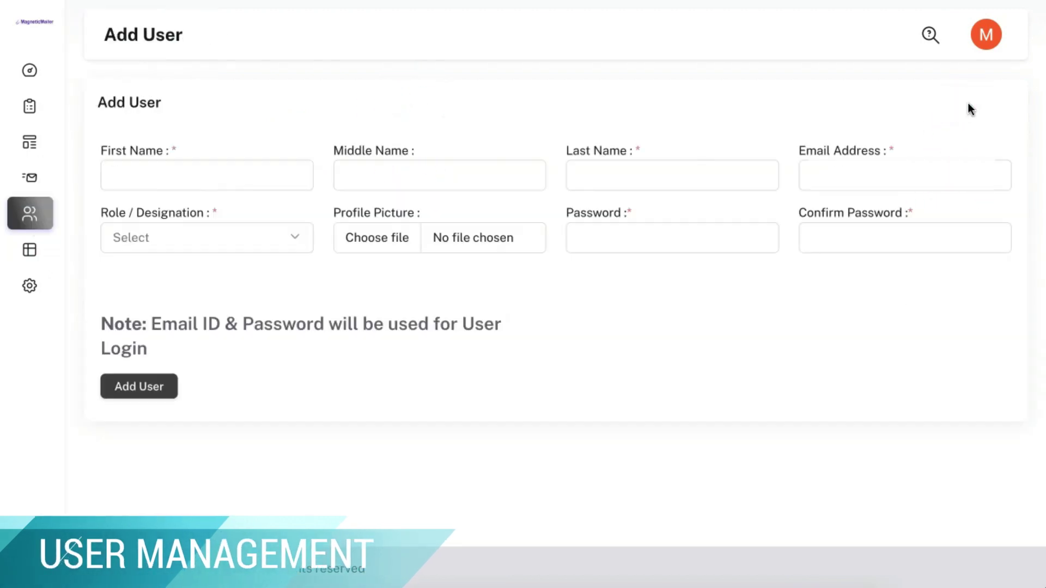
left_click(175, 179)
left_click(174, 236)
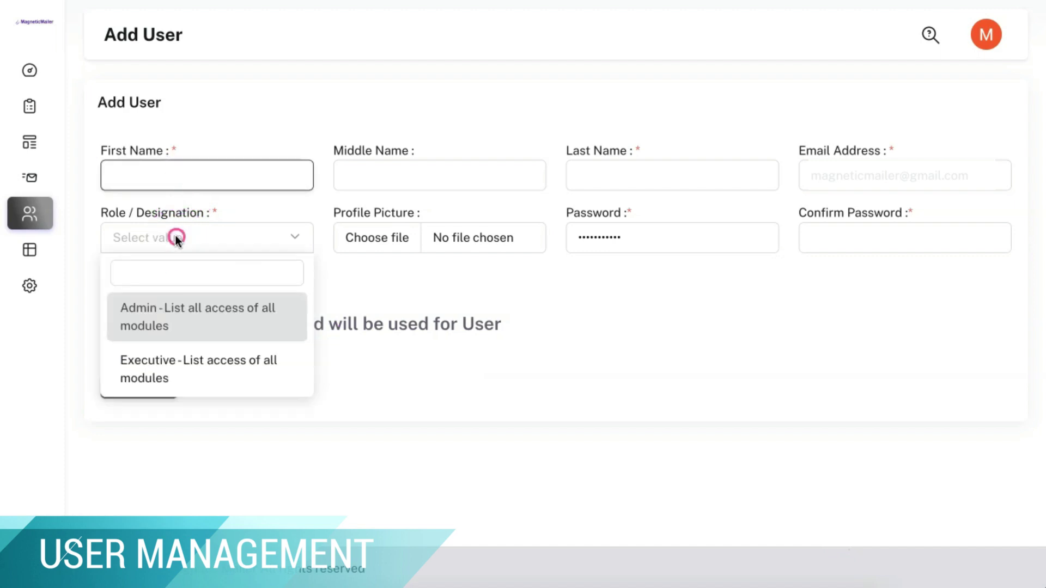
left_click(189, 316)
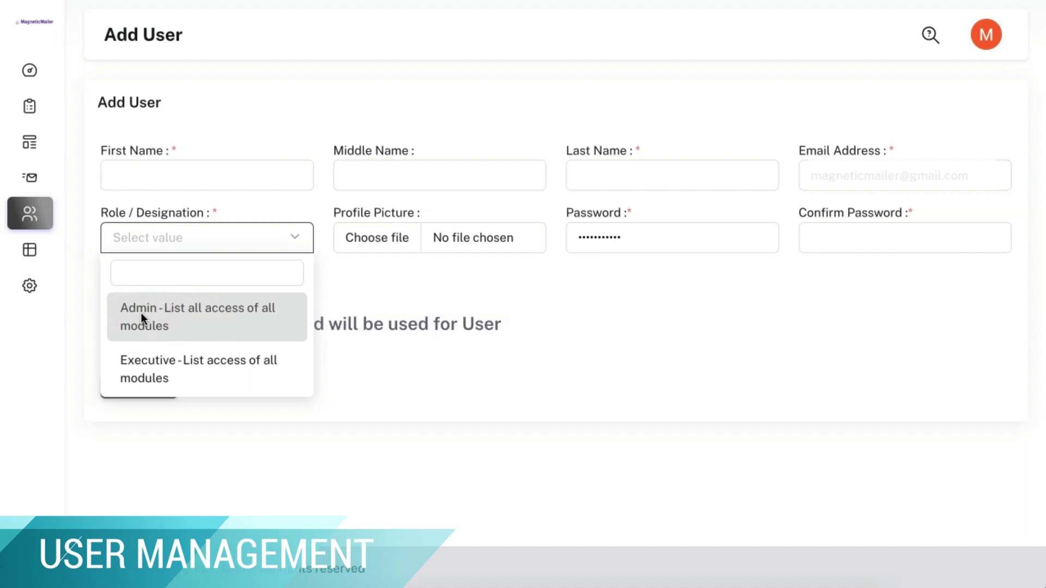
left_click(179, 364)
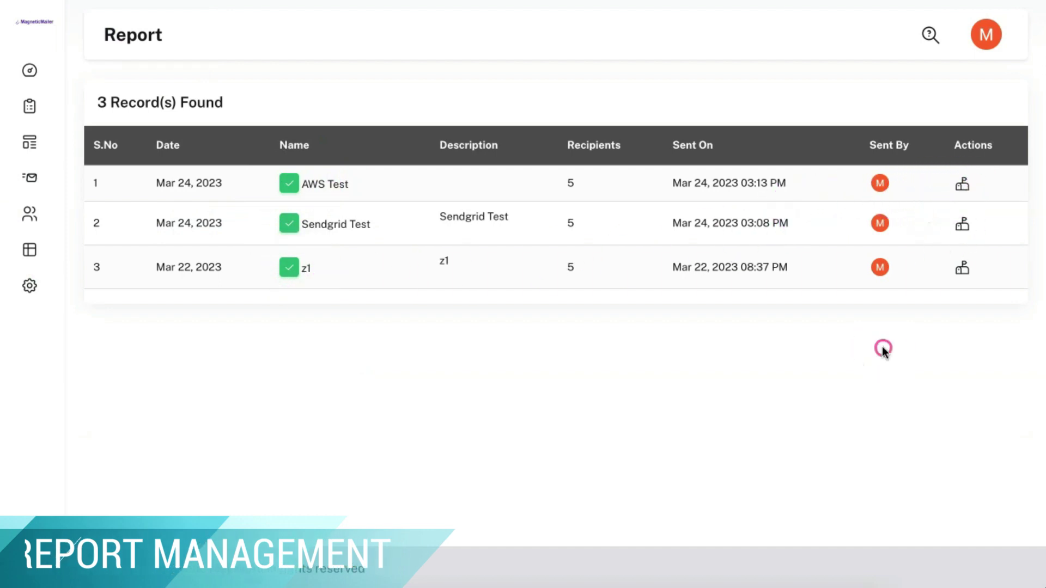
left_click(29, 286)
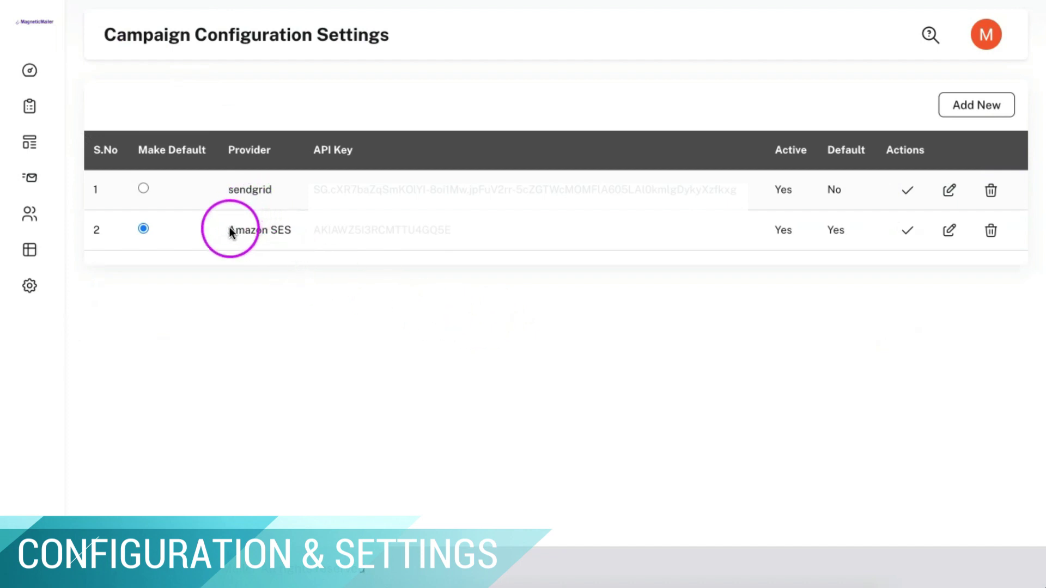
left_click_drag(228, 191, 283, 194)
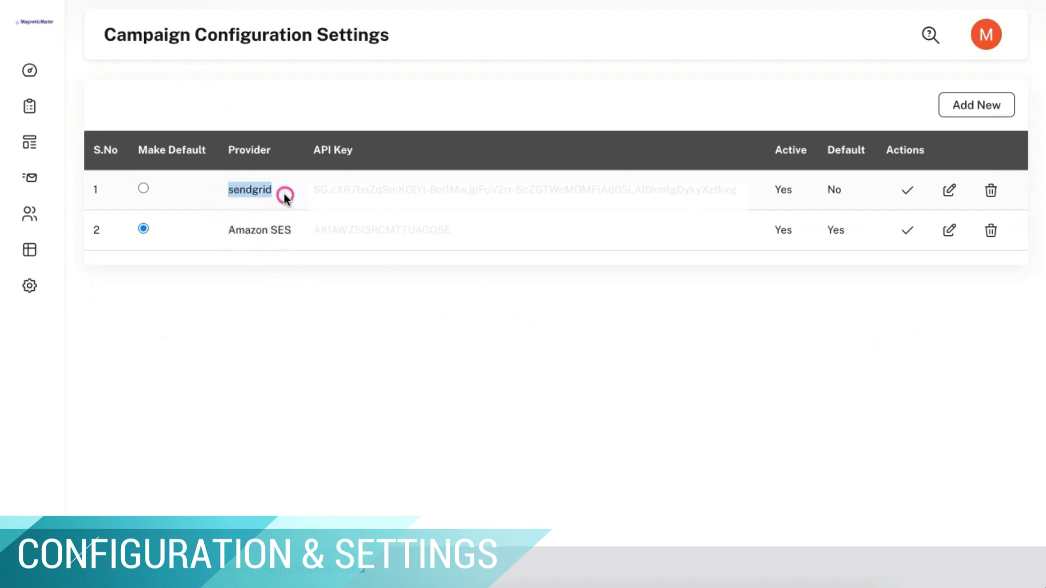
left_click(989, 105)
left_click(264, 131)
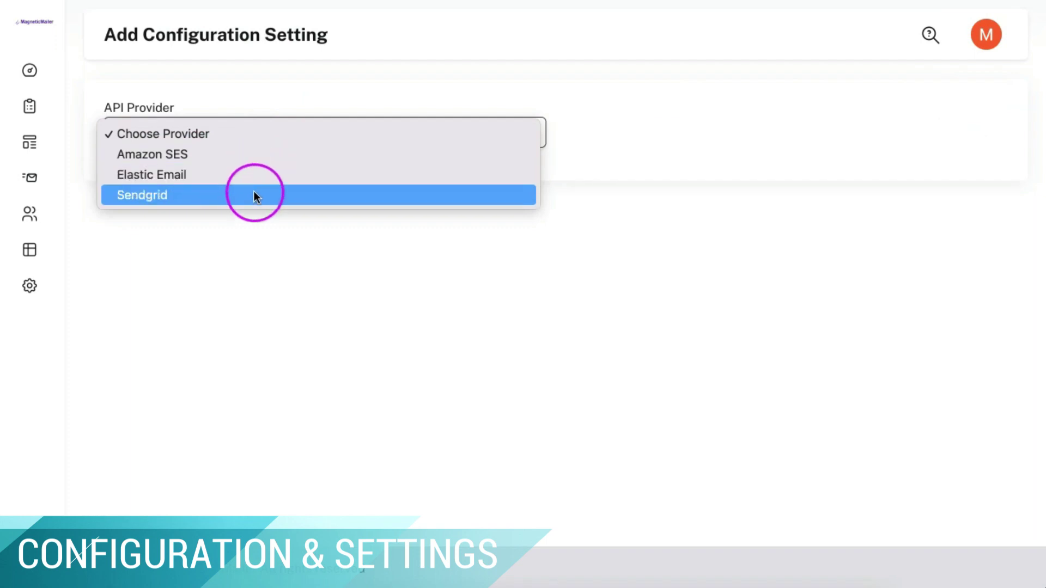
left_click(258, 157)
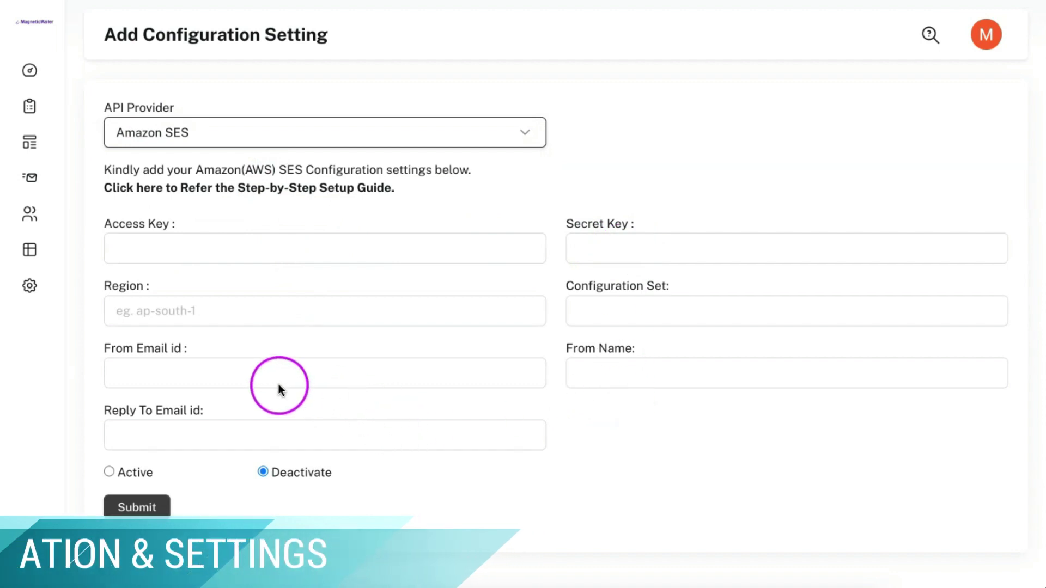
left_click(44, 289)
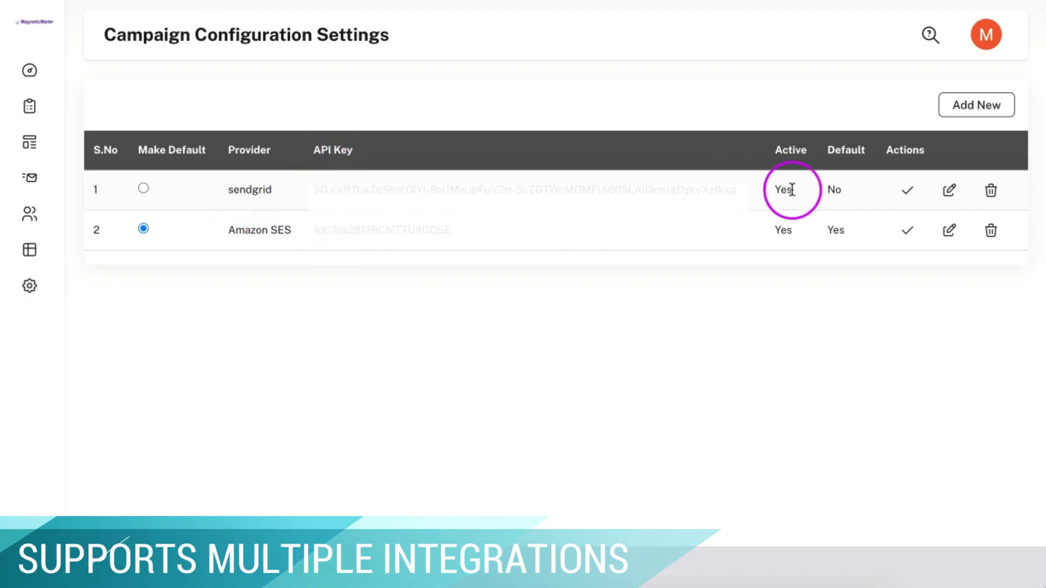
left_click(907, 191)
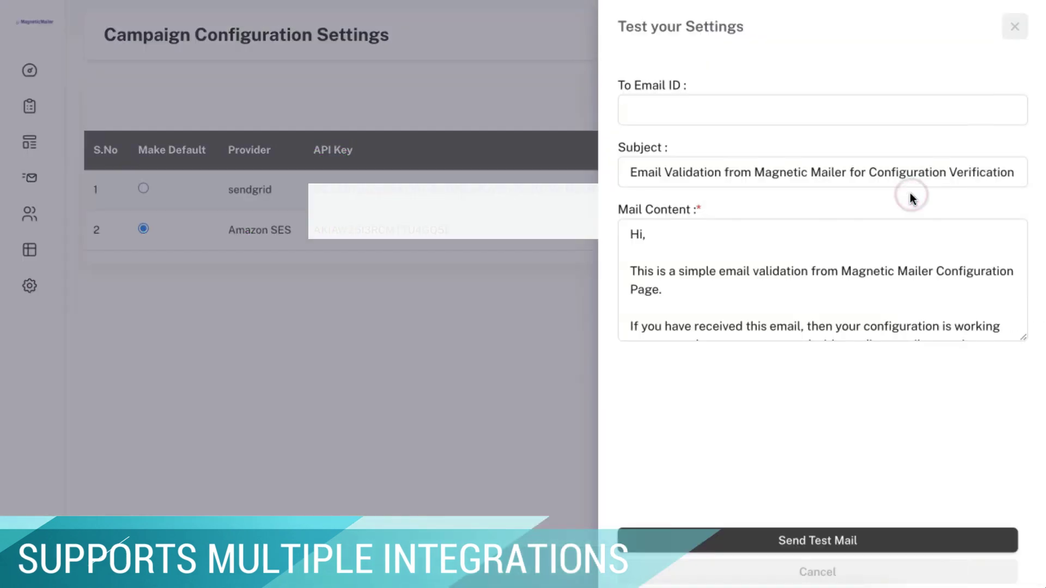
left_click(705, 120)
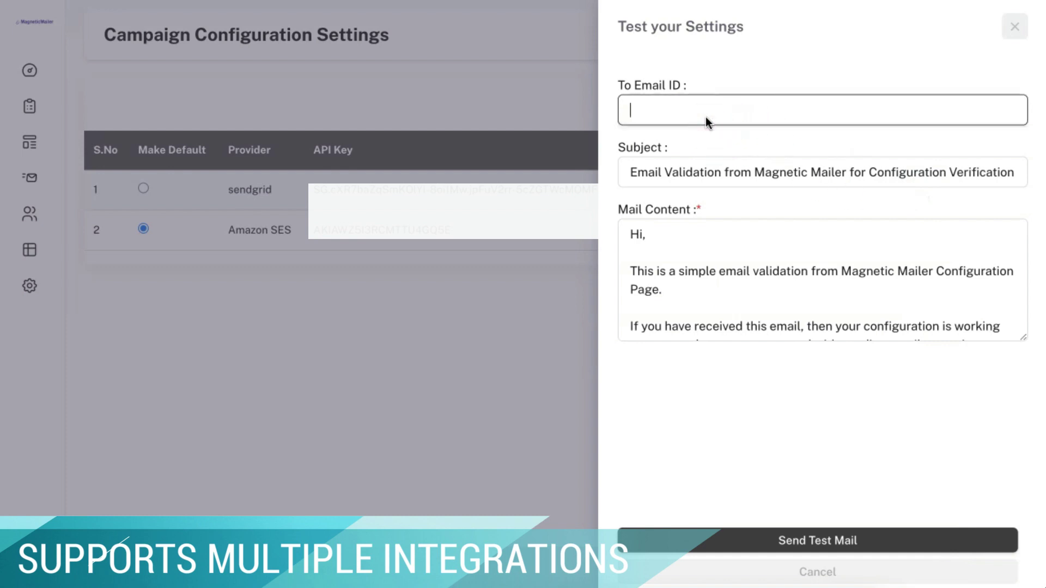
left_click(538, 115)
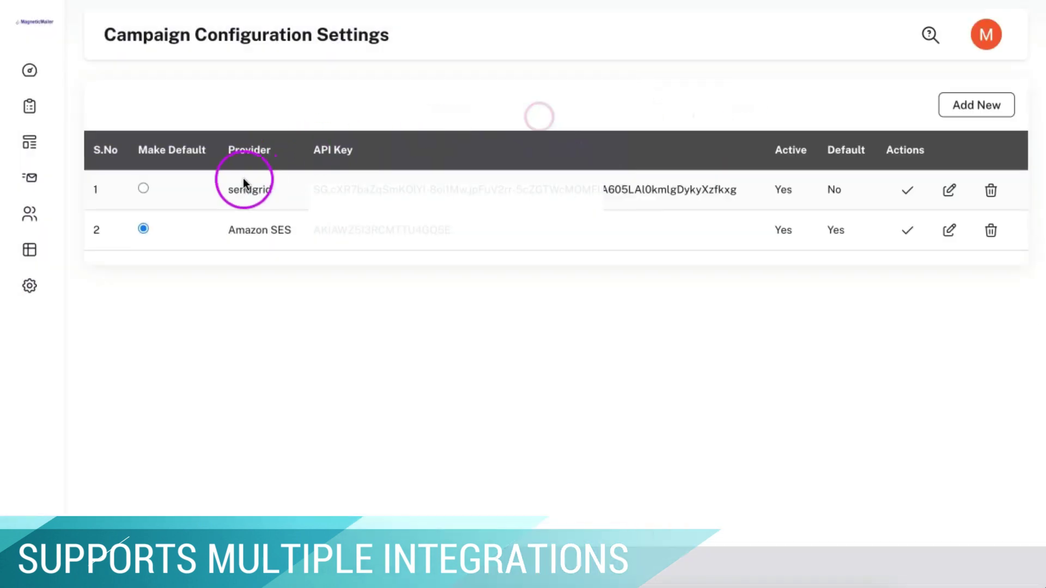
left_click(144, 190)
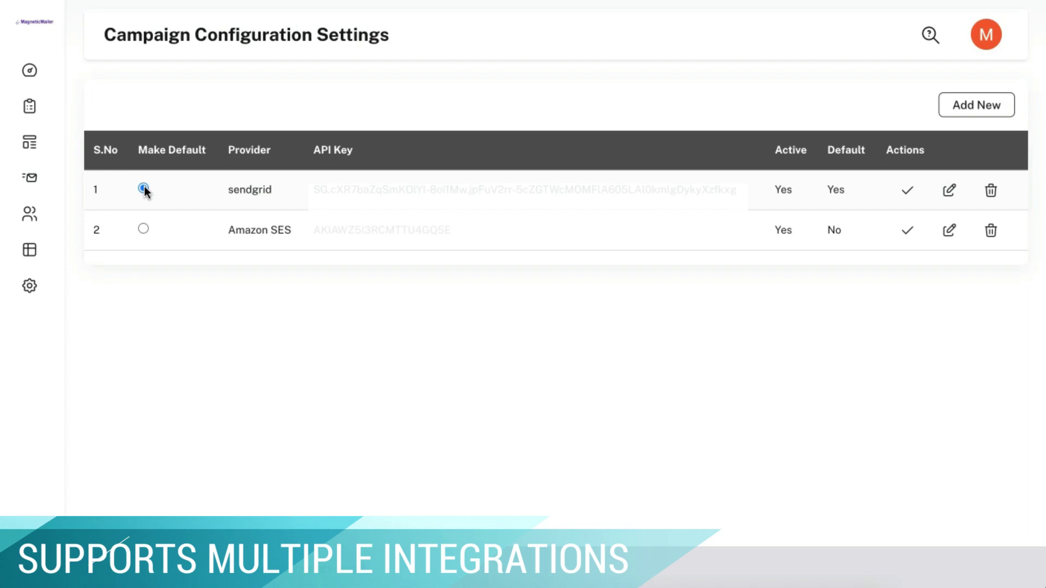
left_click(144, 190)
left_click(805, 182)
left_click(143, 230)
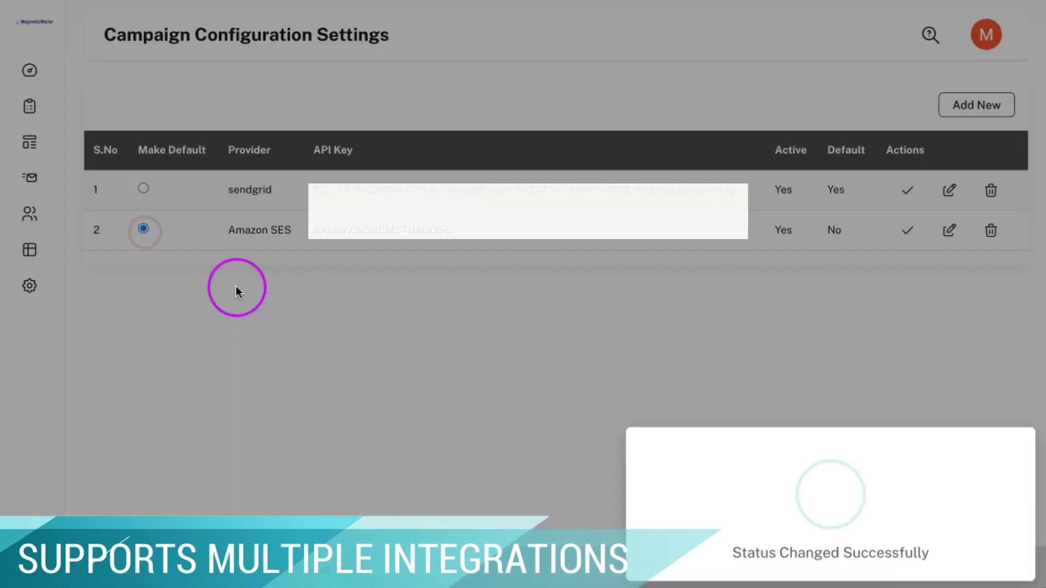